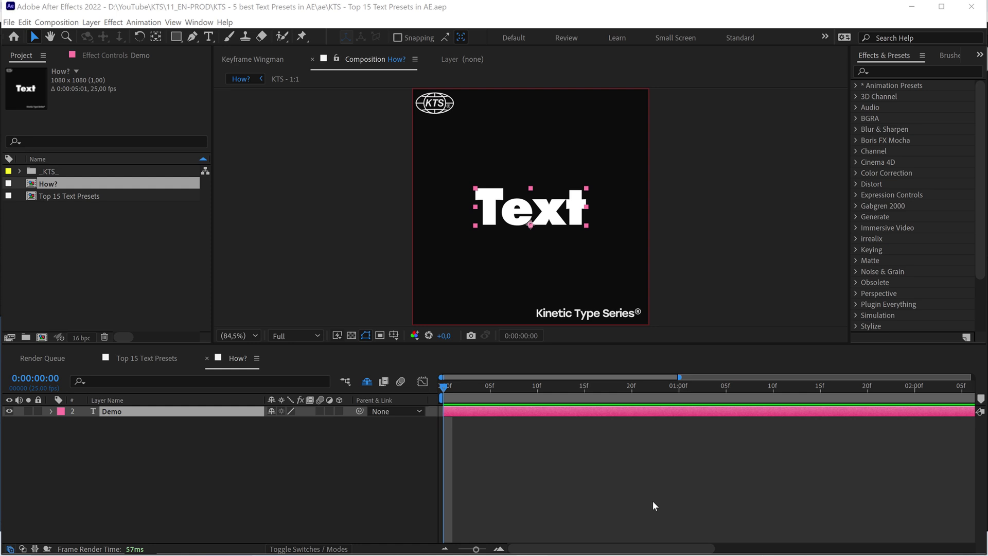
Select the Demo text layer and show the Effects & Presets panel.
click(480, 425)
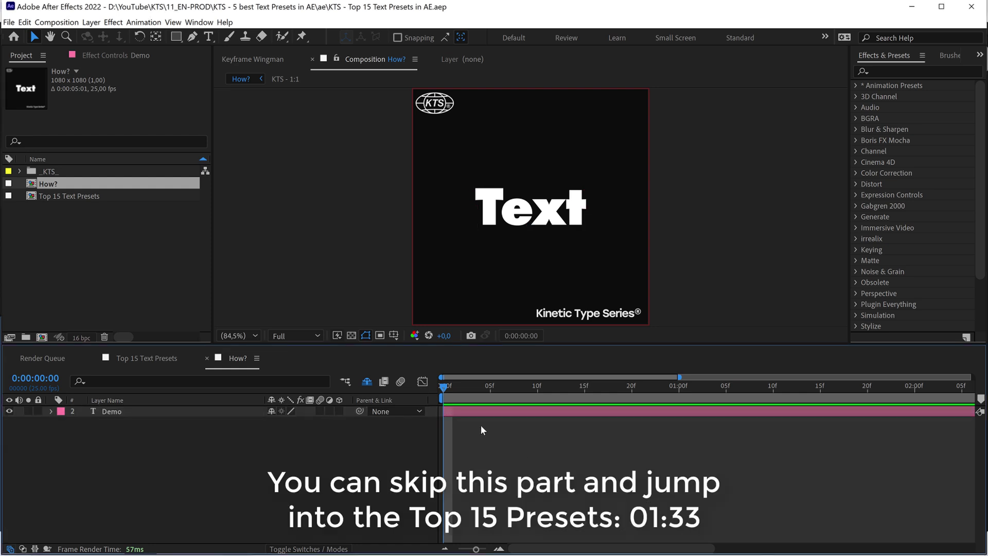
click(472, 411)
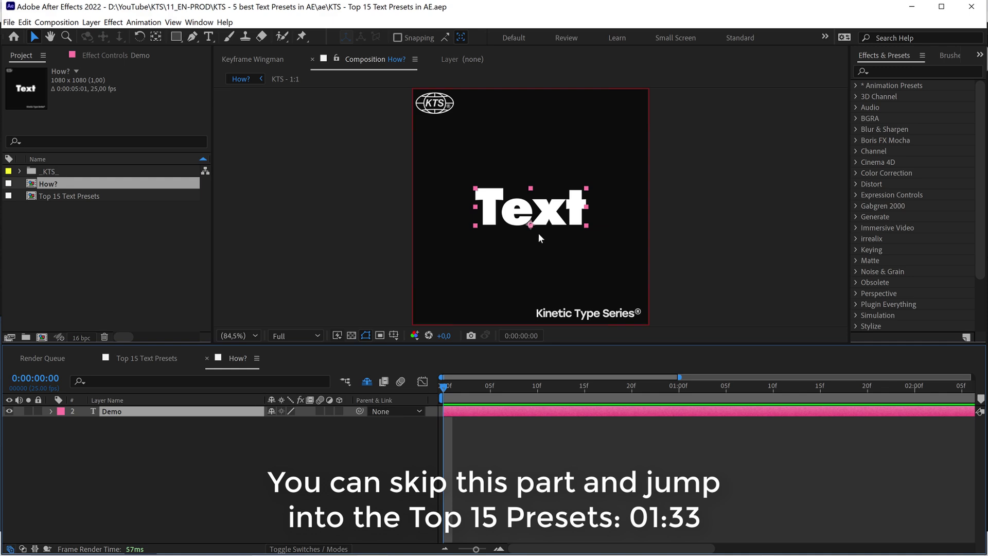
click(199, 22)
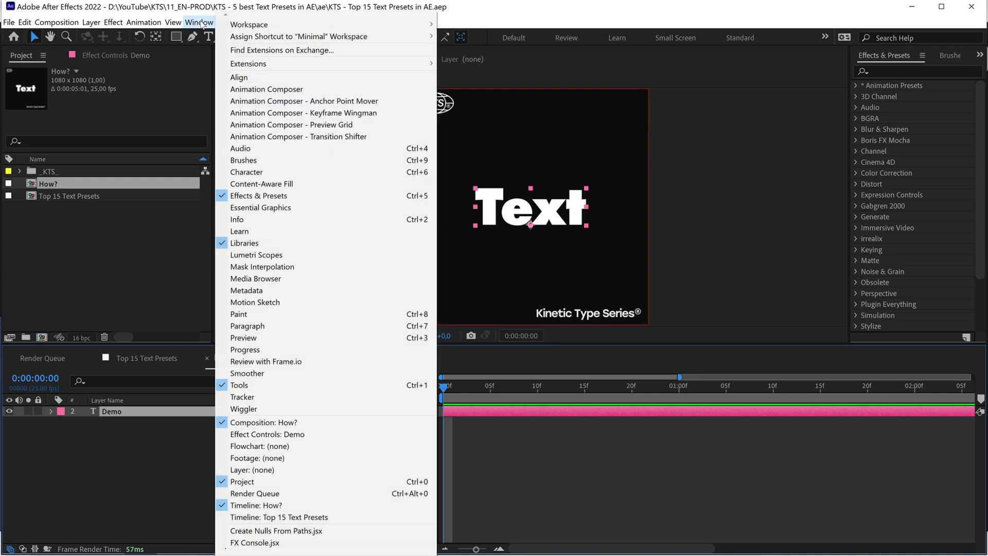
click(286, 199)
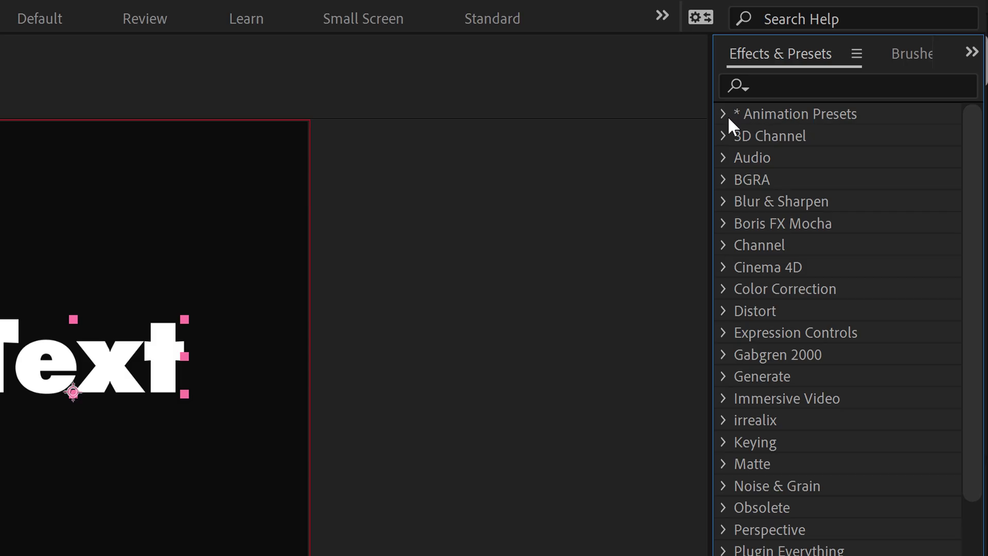
Expand Animation Presets > Text > Animate In and select the Typewriter preset.
click(723, 114)
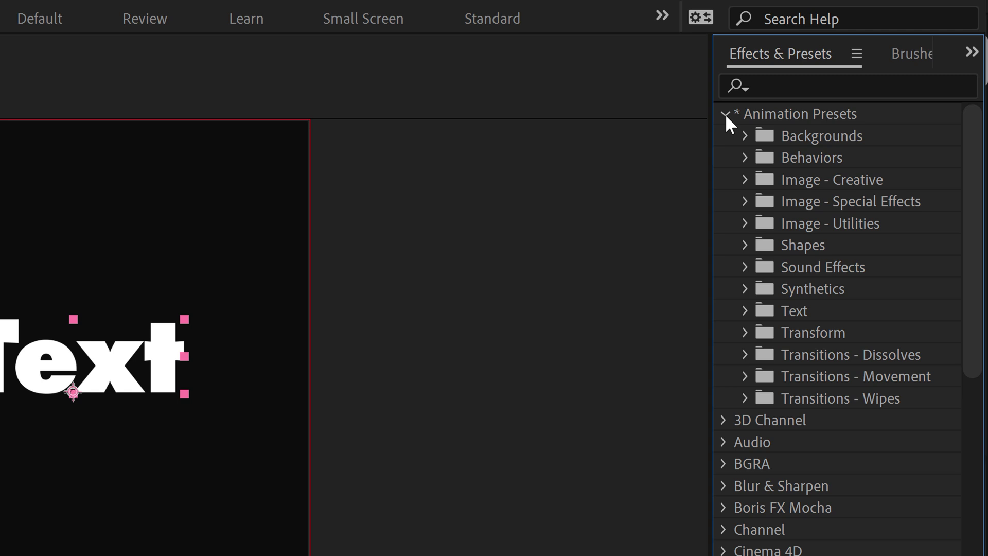
click(745, 310)
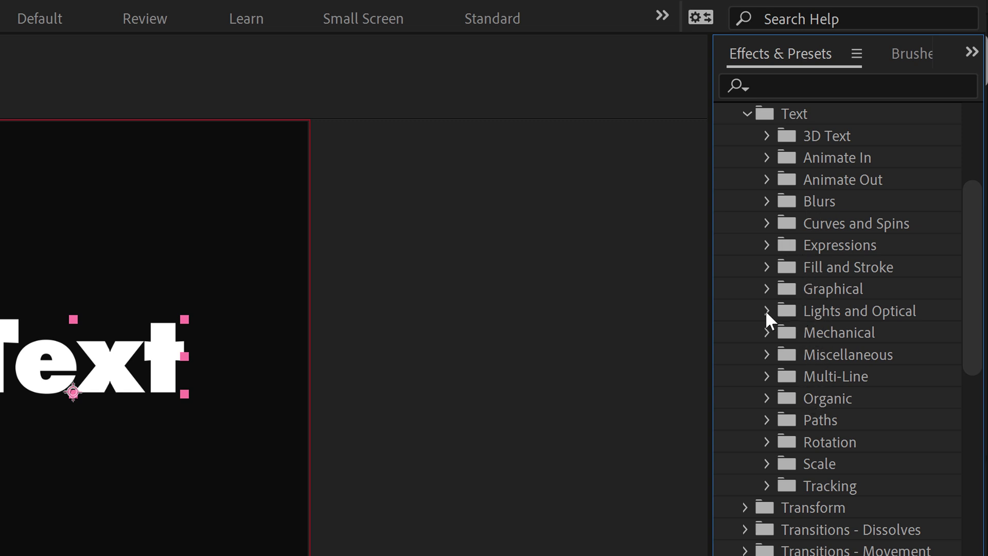
click(766, 289)
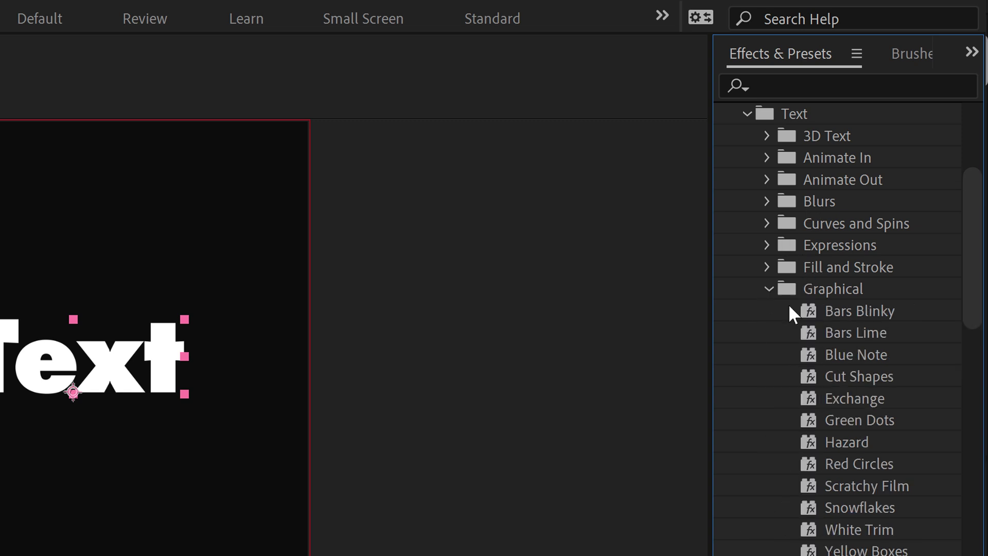
click(764, 282)
click(766, 268)
click(766, 267)
click(766, 158)
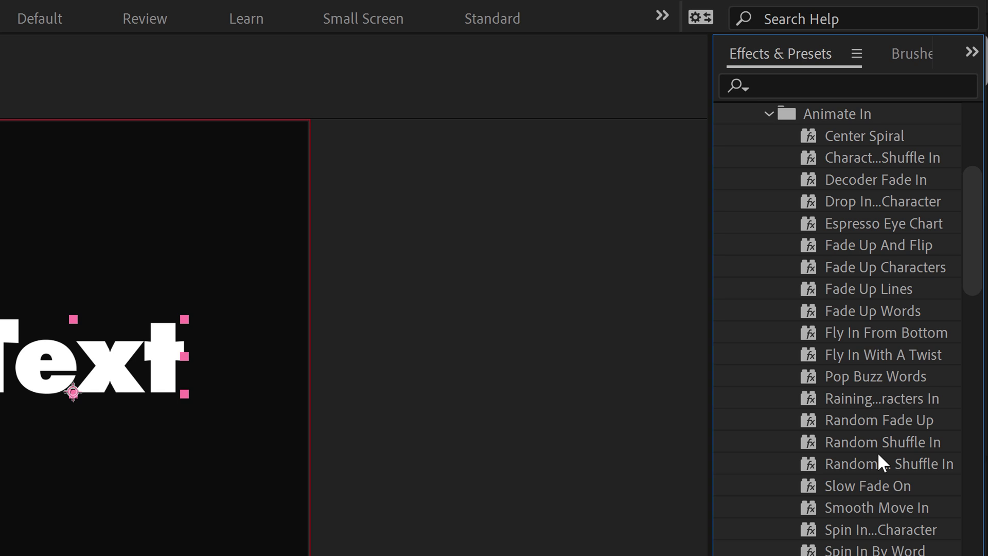
scroll(879, 451, down, 5)
click(860, 403)
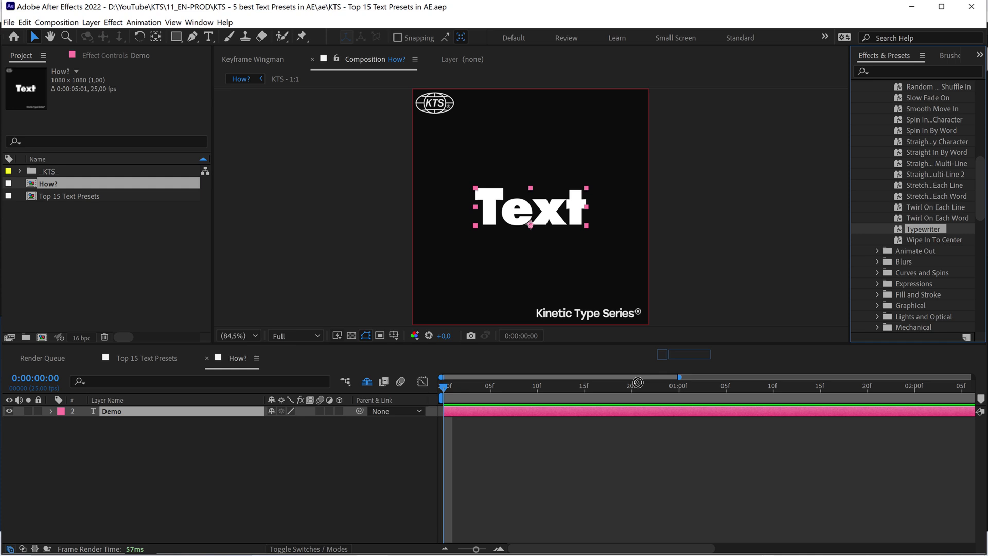
Drag Typewriter onto the Demo layer, then undo it.
drag(854, 400, 608, 411)
mouse_move(443, 387)
mouse_down()
mouse_move(497, 393)
mouse_move(427, 388)
mouse_up()
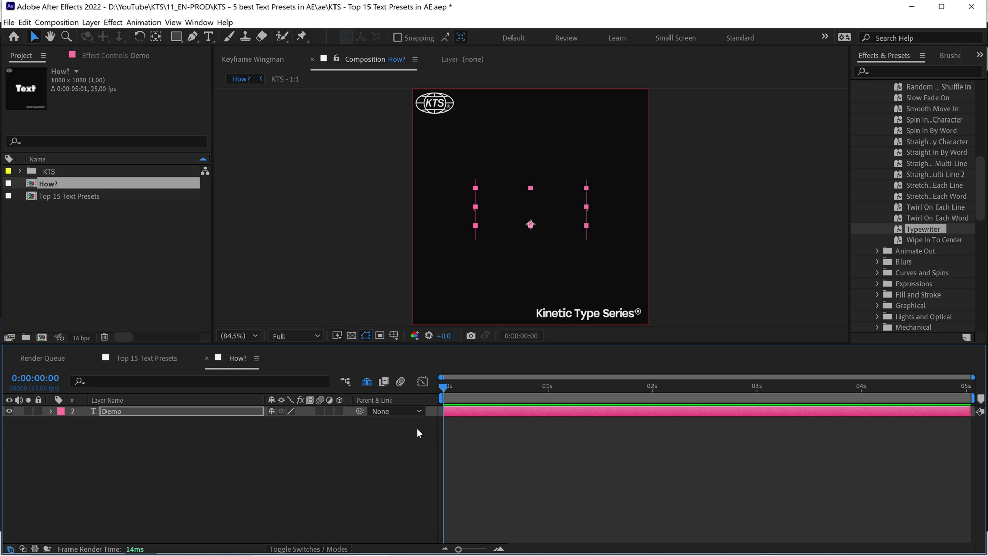
key(ctrl+z)
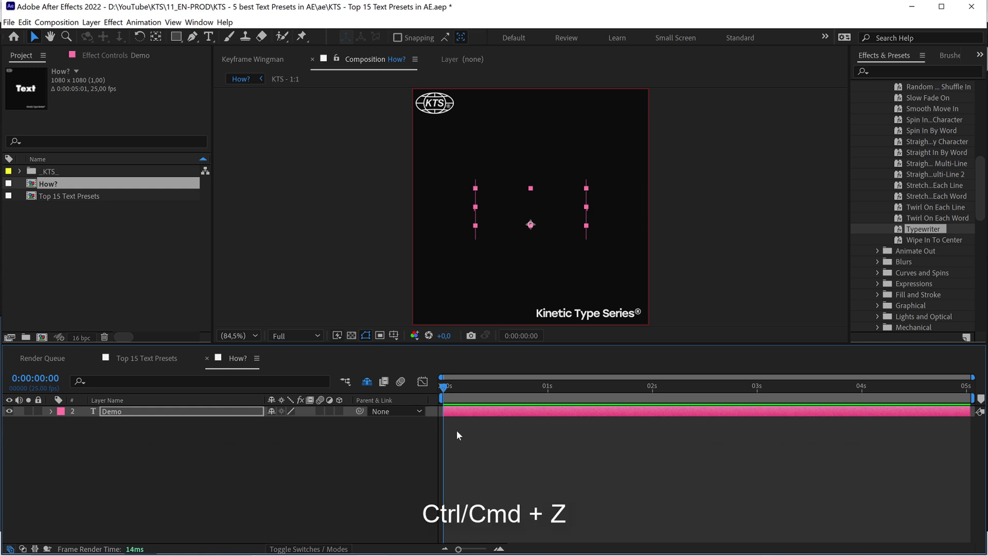
Apply Twirl On Each Word to the reselected Demo layer and preview the twirl.
click(507, 412)
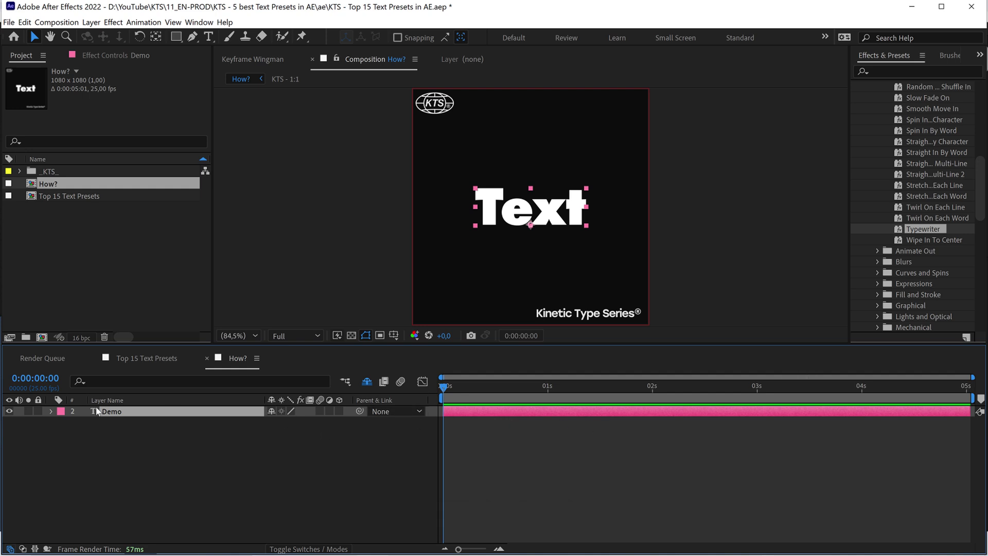
double_click(915, 219)
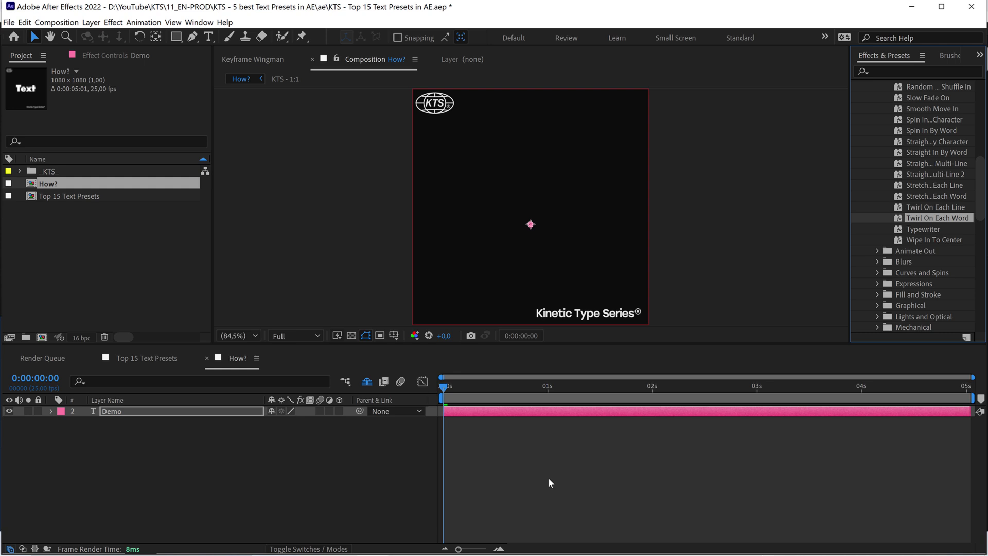
key(space)
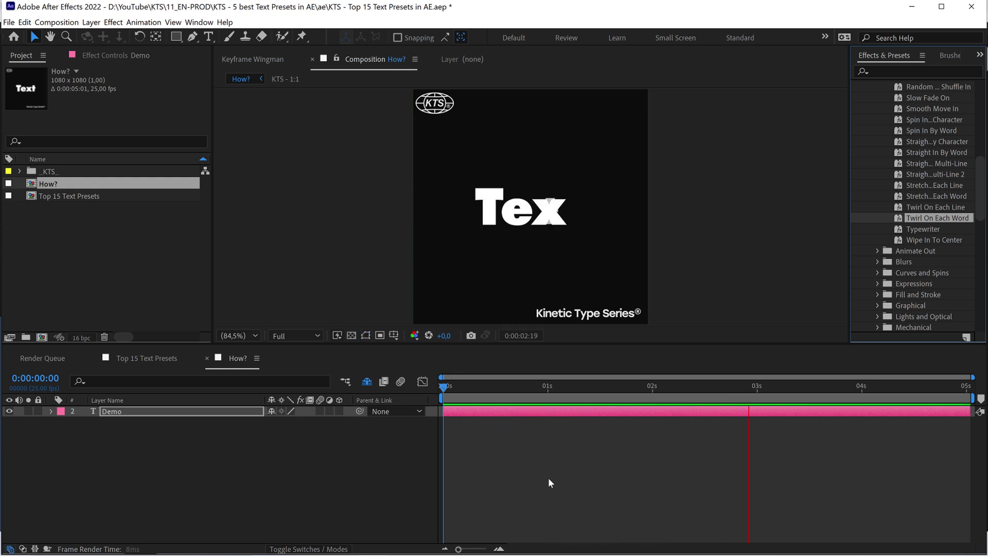
key(space)
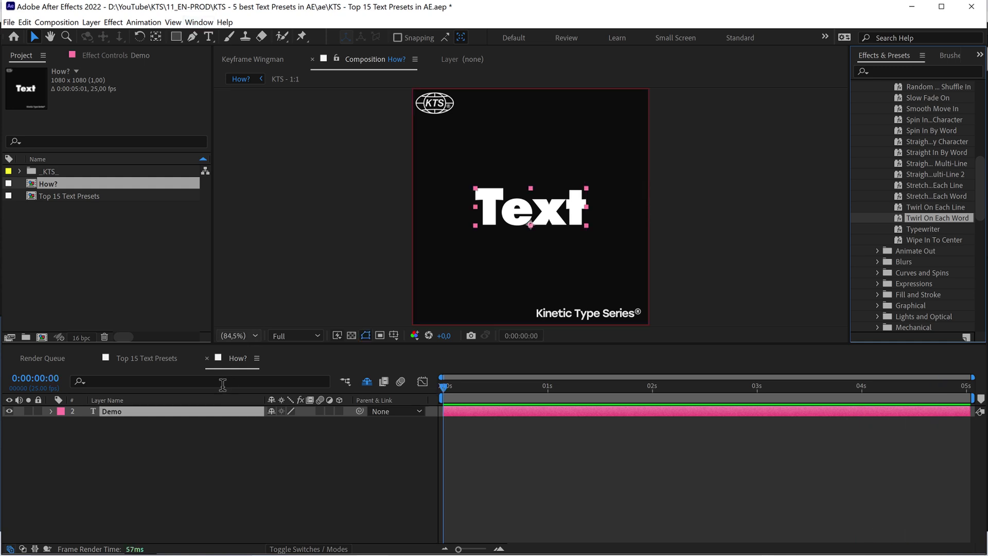
Return to frame 0, reselect Demo, and expand Text presets with Animate In collapsed and Organic open.
click(176, 425)
key(Home)
click(174, 413)
click(873, 59)
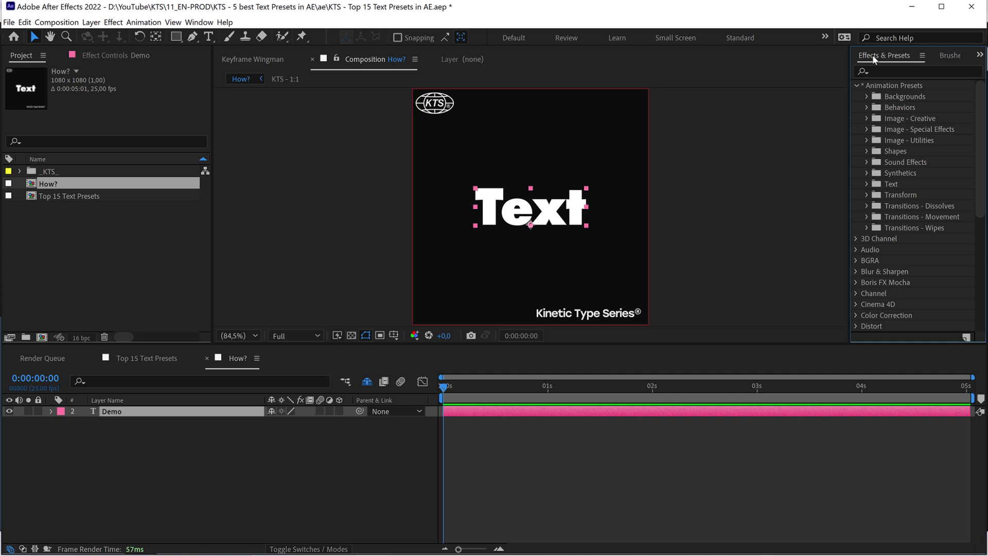
click(856, 85)
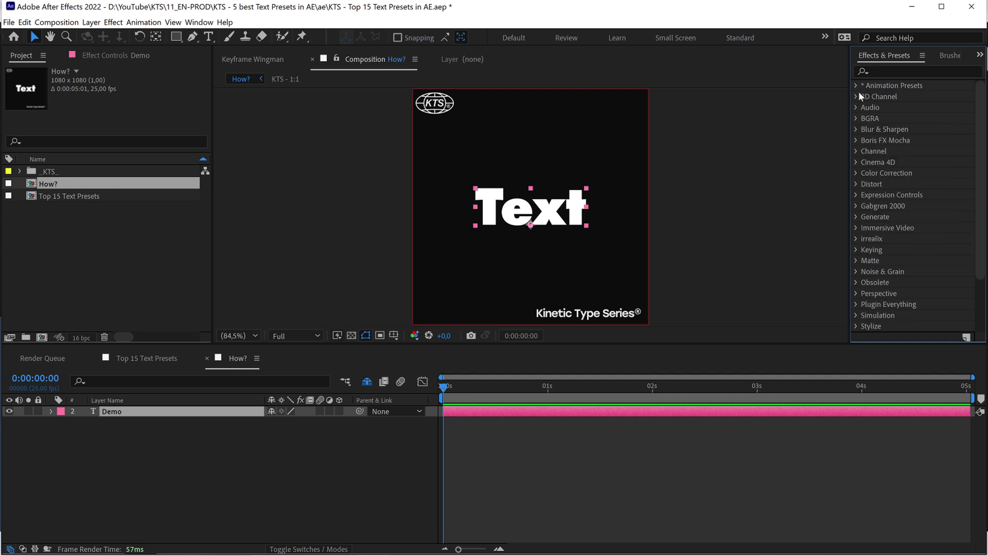
click(857, 85)
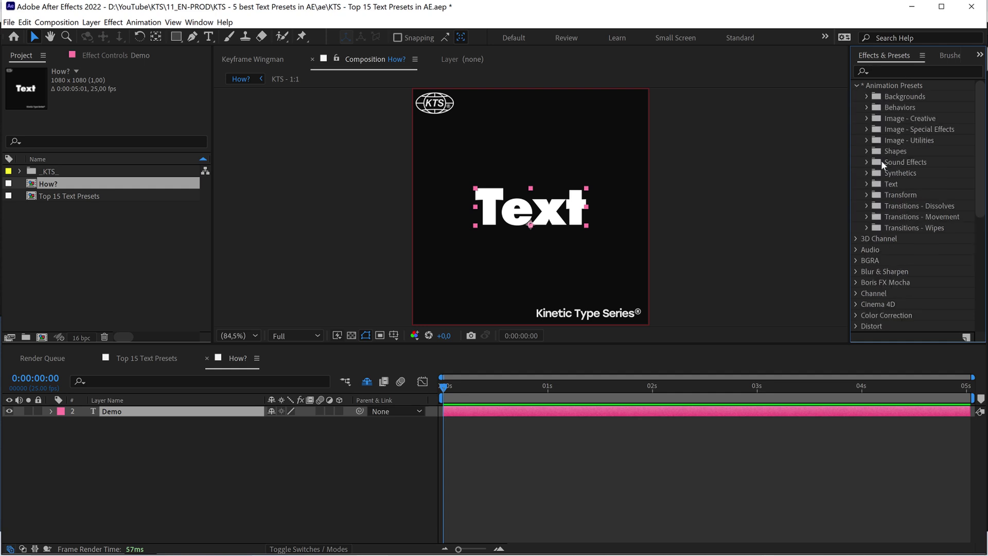
click(868, 184)
scroll(877, 180, down, 3)
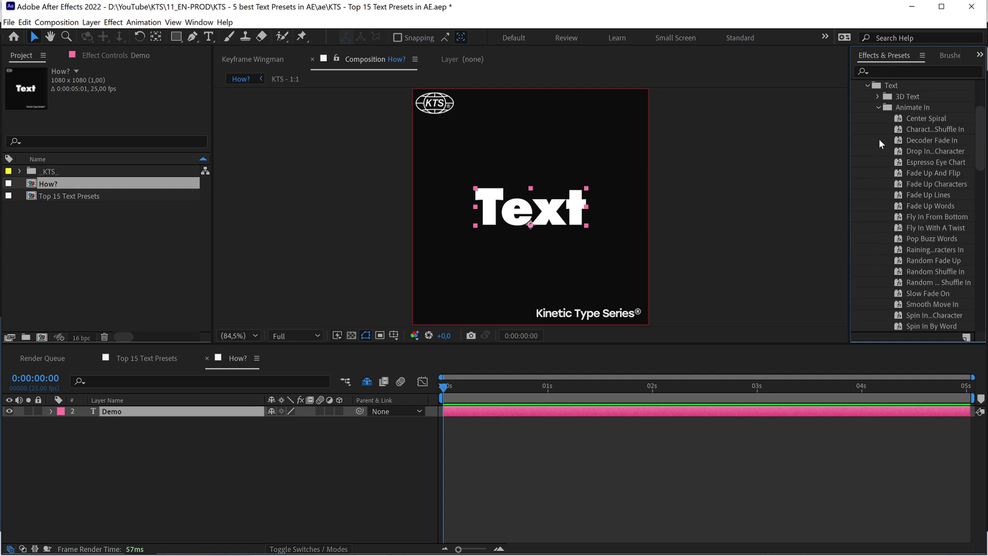
click(879, 108)
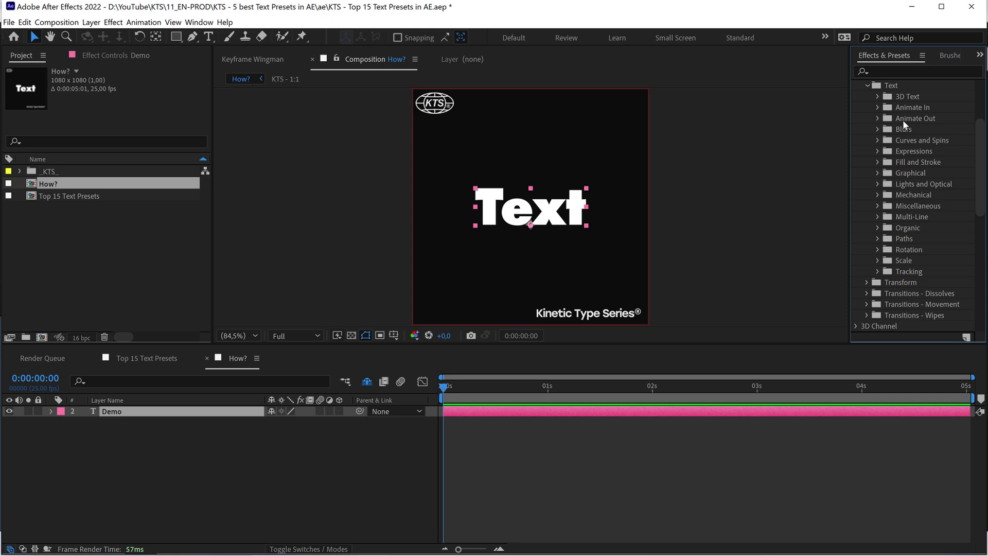
click(878, 227)
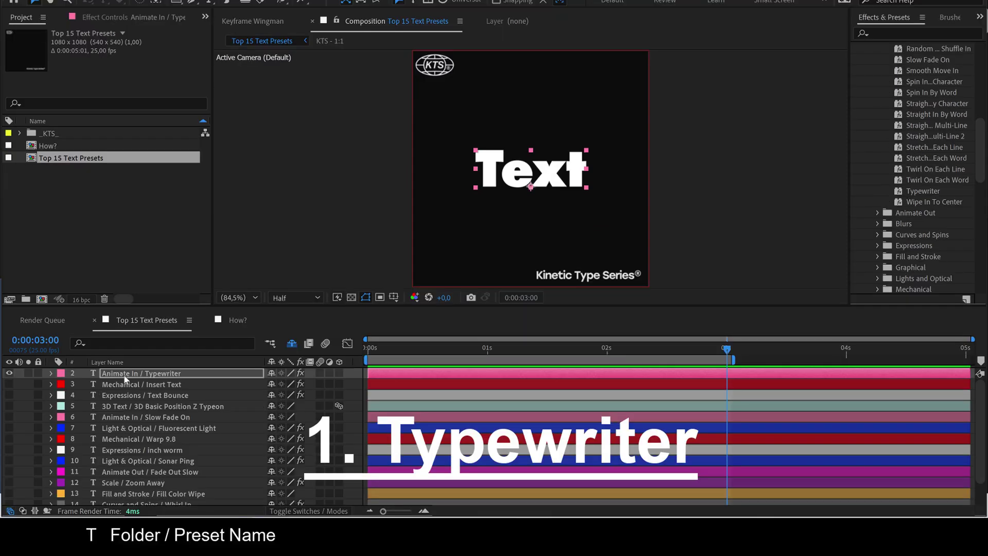
Select the Animate In / Typewriter layer and preview its typewriter animation.
click(146, 375)
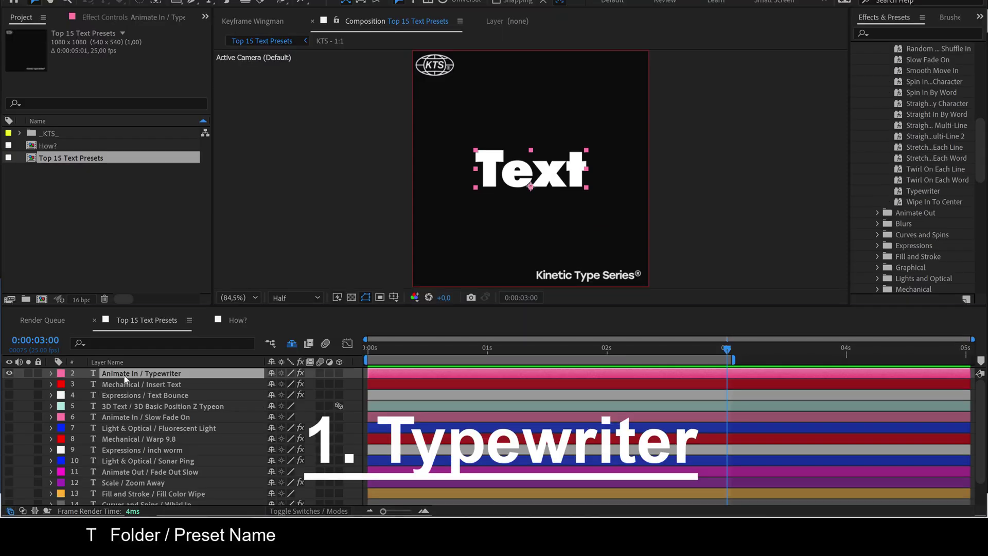
key(space)
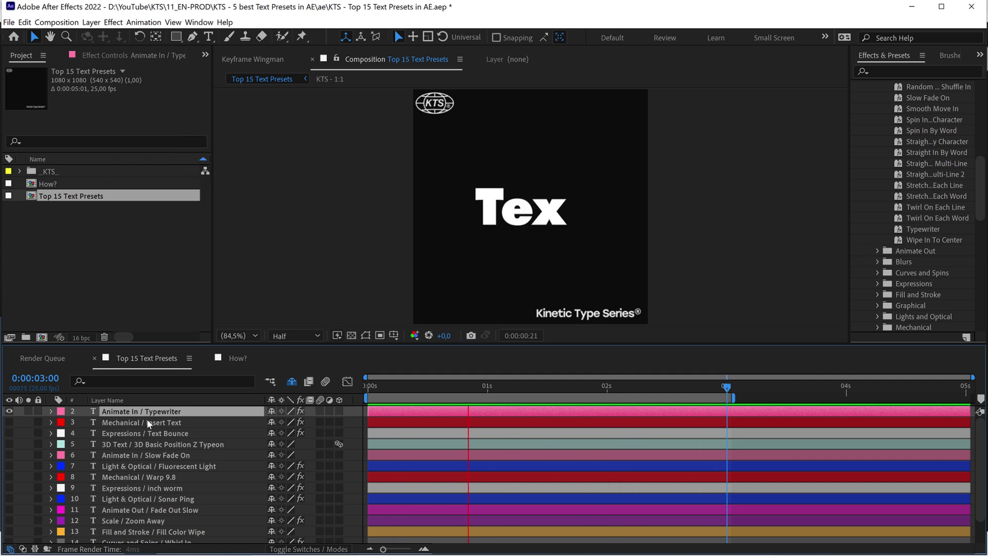
scroll(931, 193, up, 3)
scroll(931, 192, up, 6)
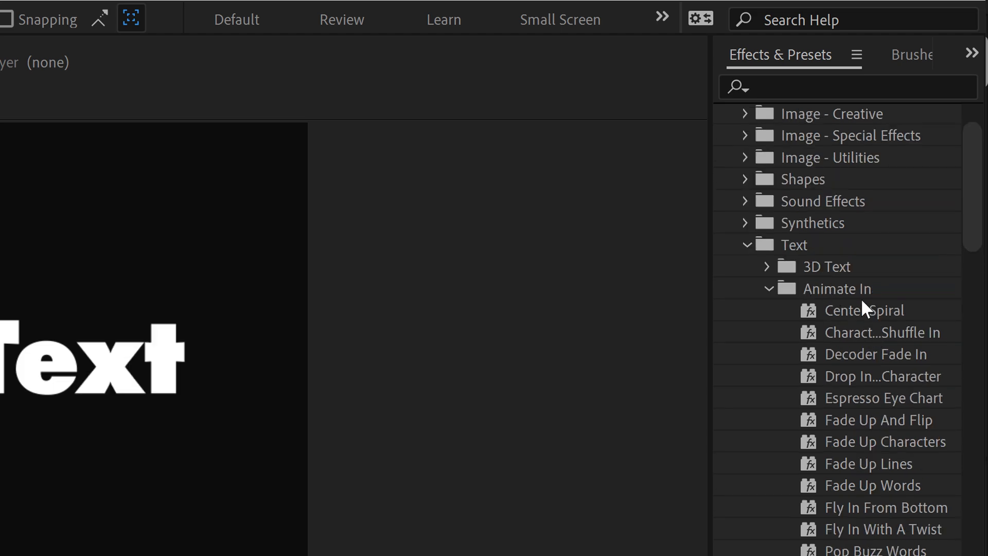
scroll(837, 384, down, 7)
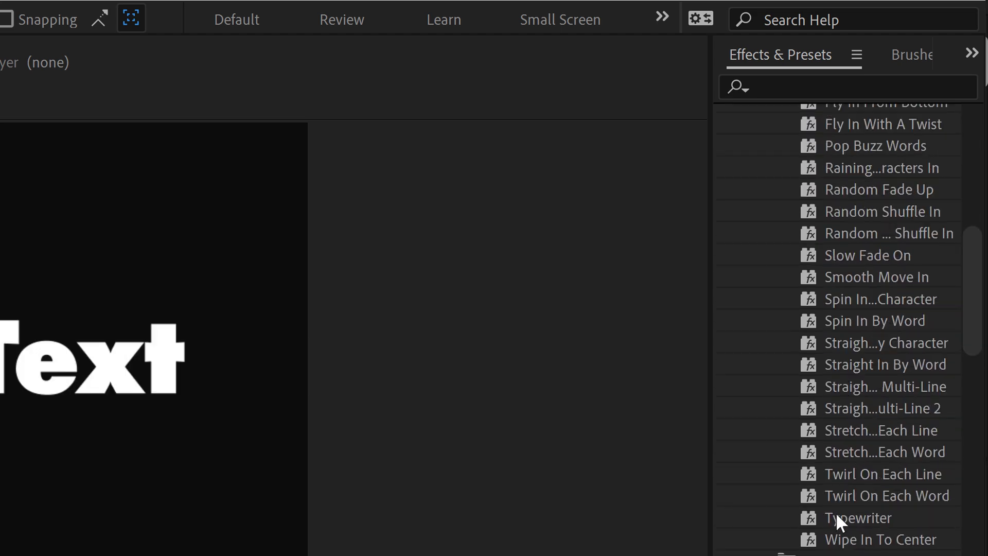
Search presets for 'type', apply Typewriter to the layer, and clear the search.
click(824, 517)
scroll(793, 288, up, 4)
scroll(793, 245, up, 4)
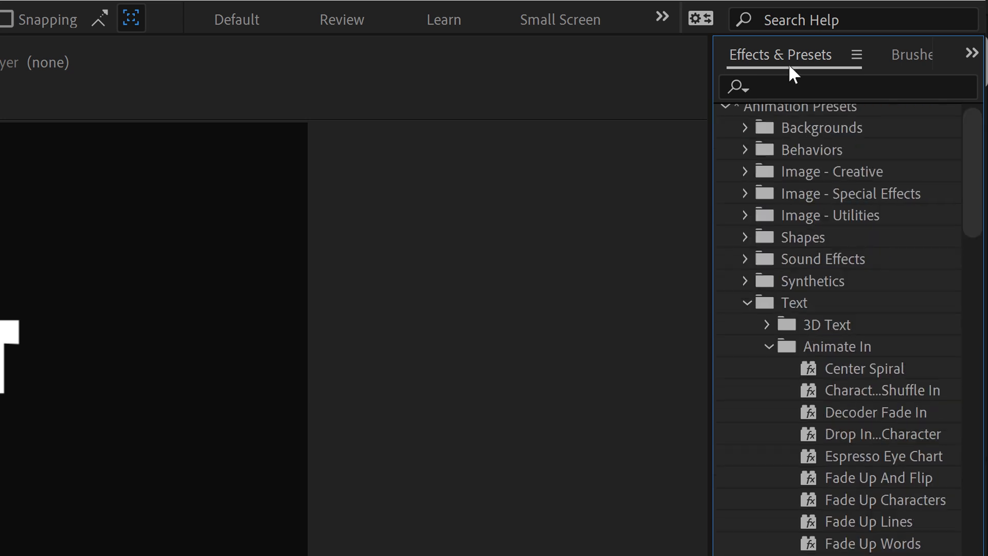
click(790, 82)
text(type)
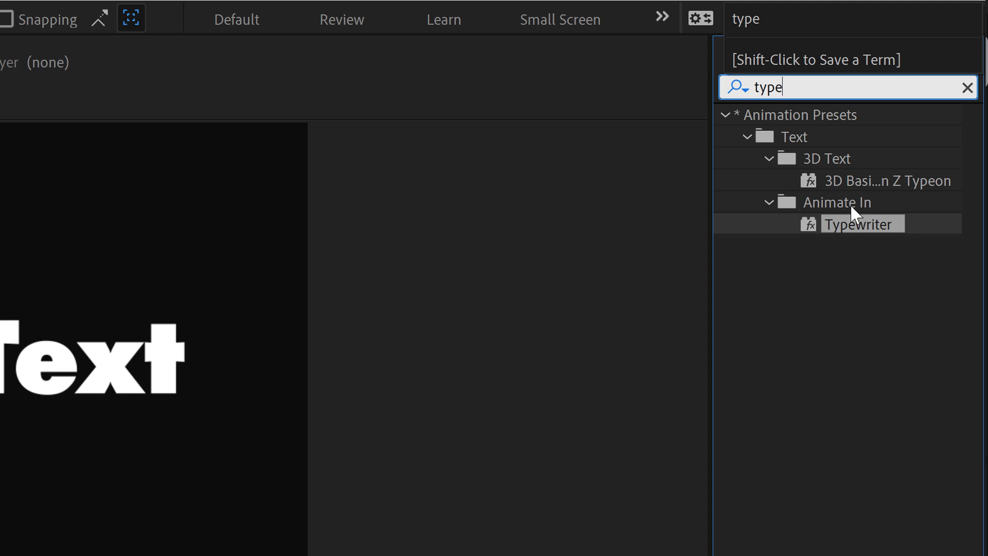
double_click(821, 226)
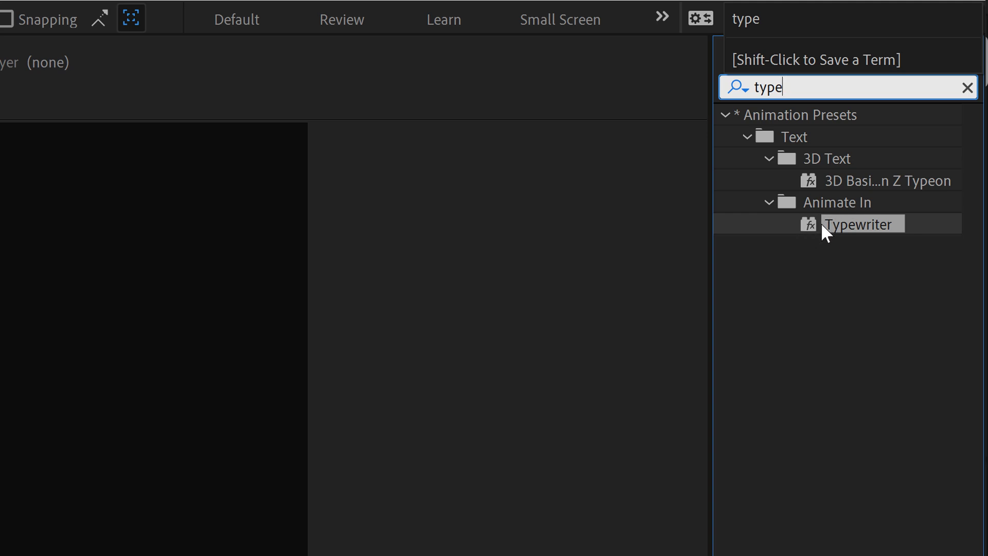
click(968, 88)
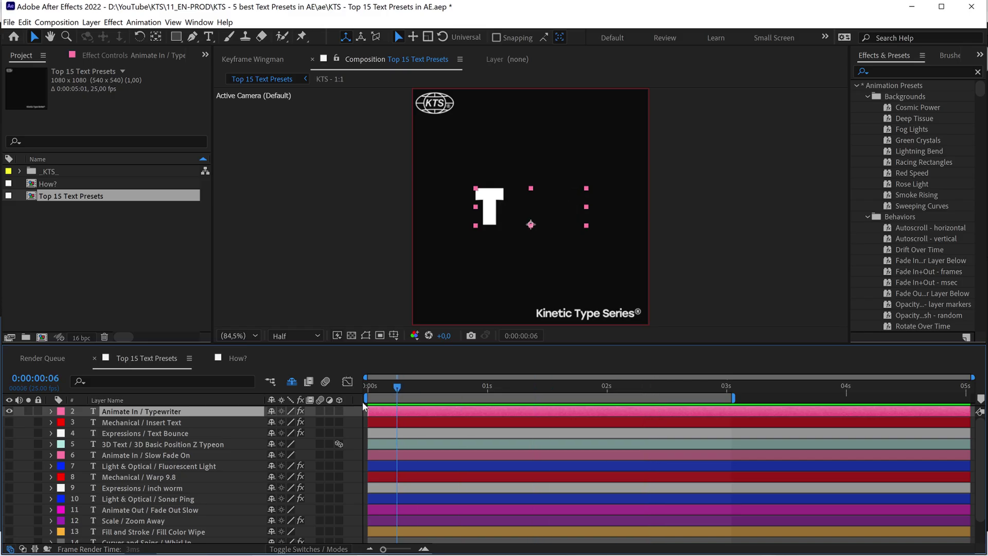
Retime the Typewriter layer's Start keyframes, moving the final one to 0:00:01:04.
key(u)
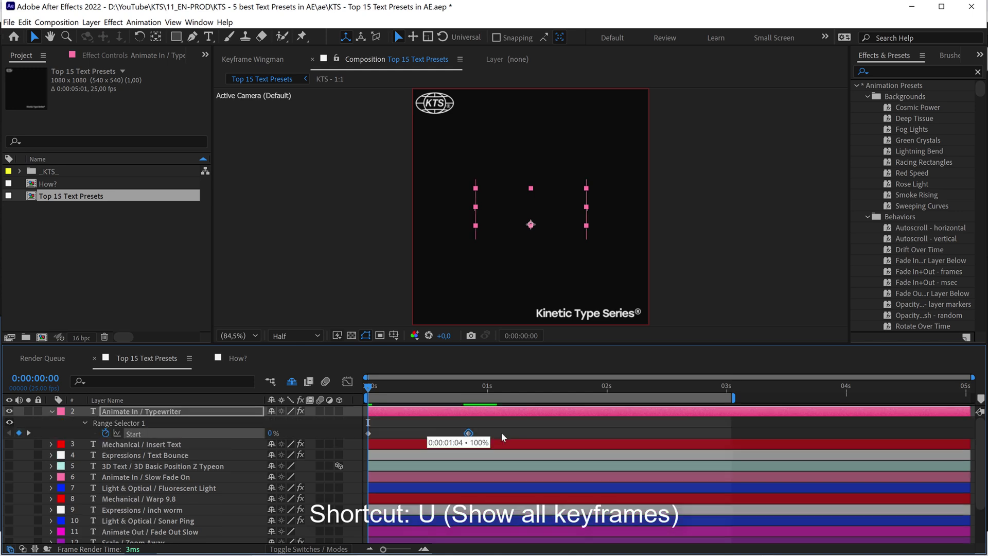
drag(506, 433, 363, 445)
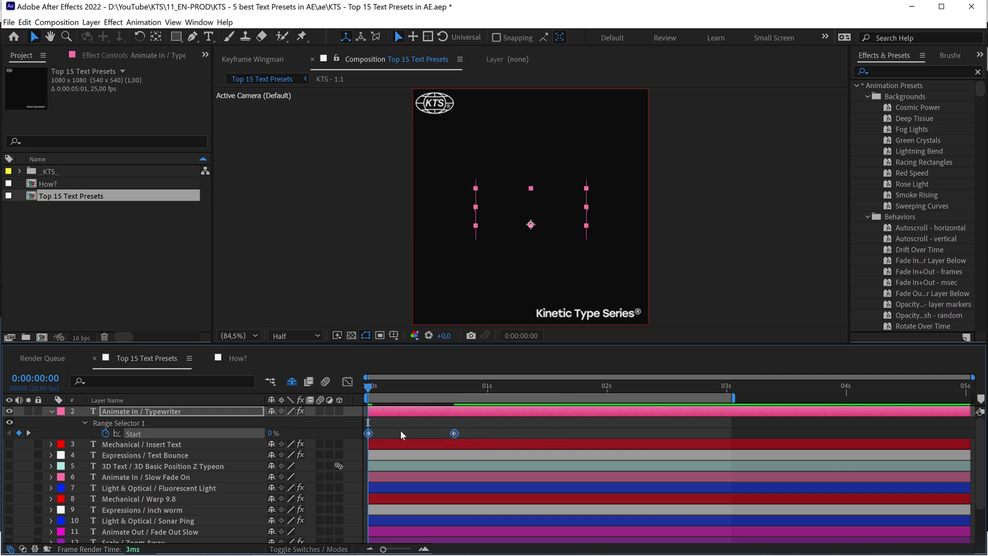
drag(454, 434, 628, 439)
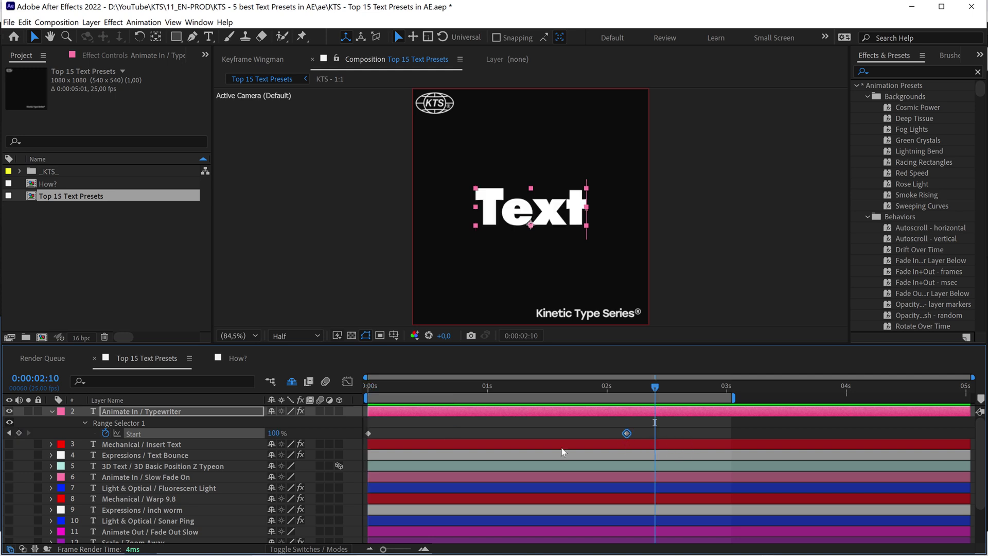
Easy Ease the final Start keyframe in the Graph Editor, lengthen its handle, and preview.
click(348, 382)
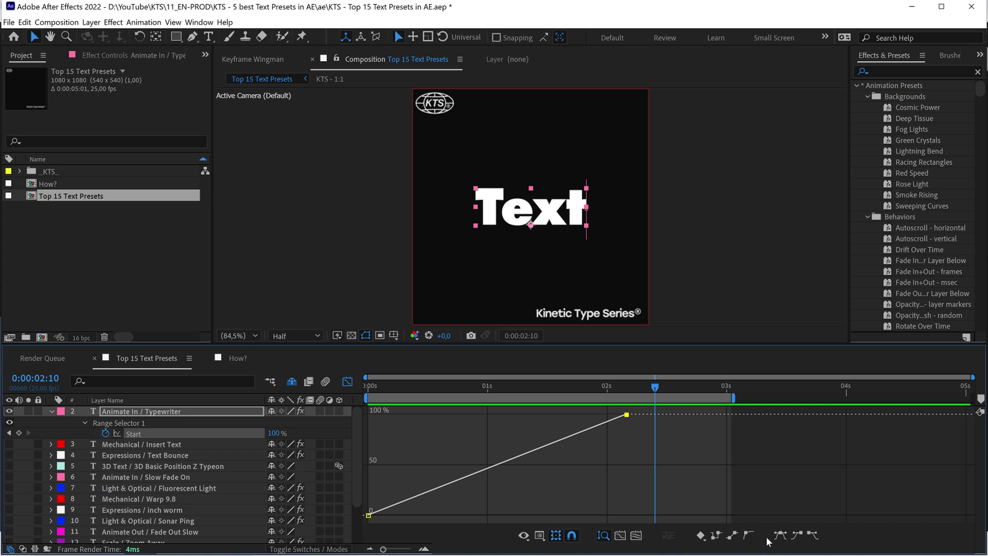
click(780, 535)
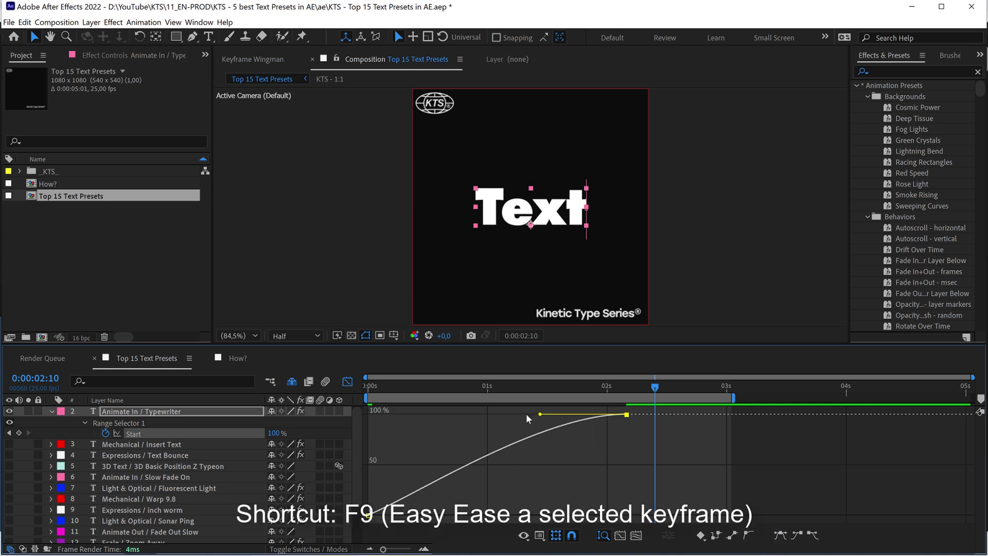
drag(540, 415, 498, 416)
click(372, 391)
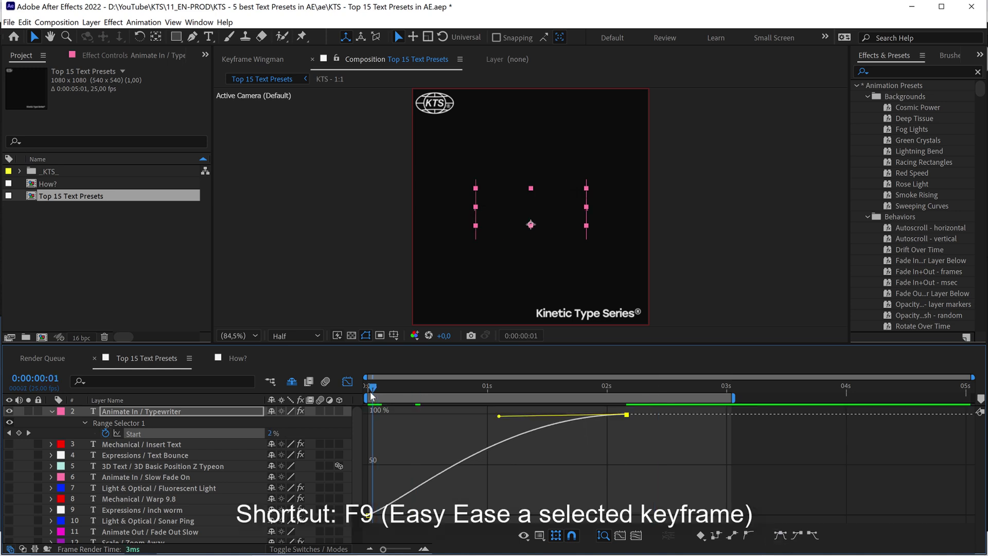
key(space)
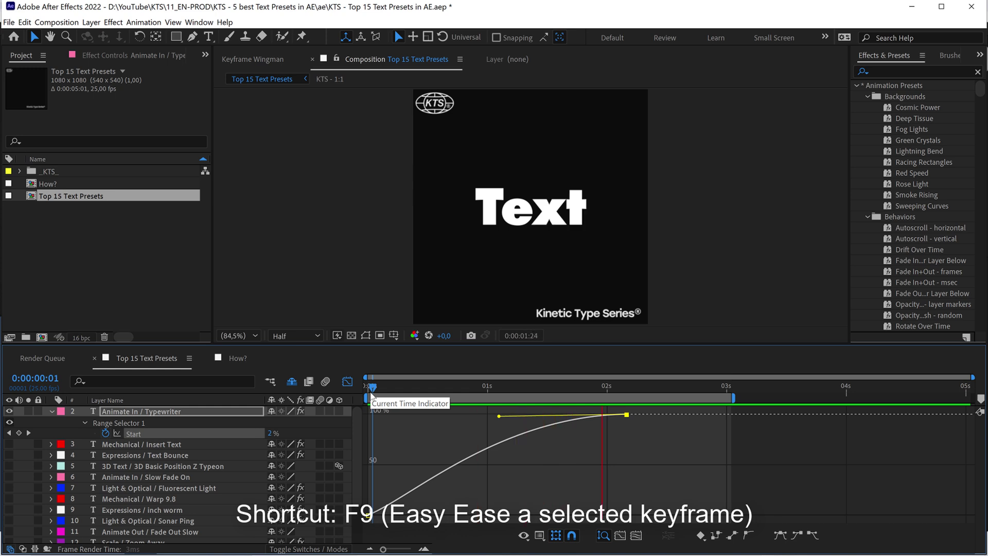
key(space)
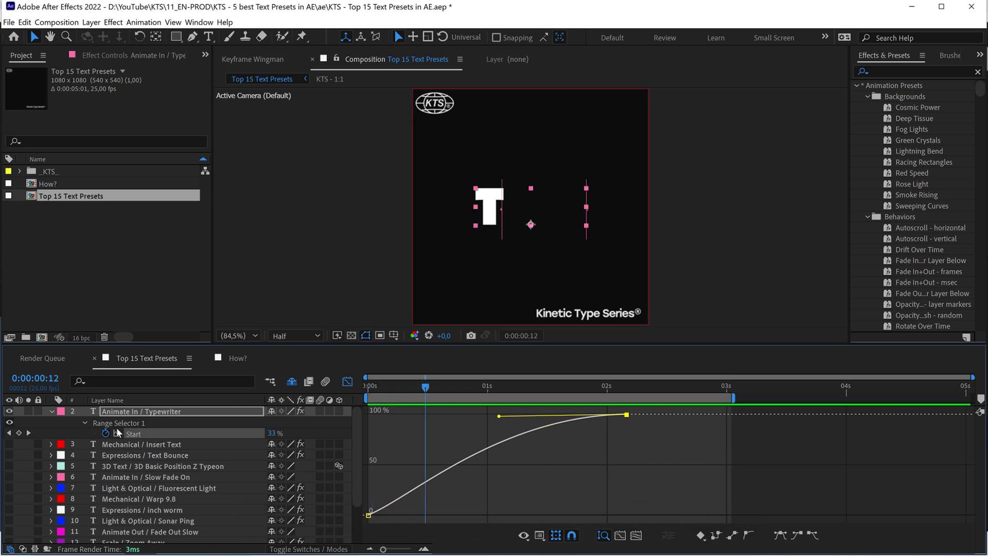
click(128, 412)
Preview the Mechanical / Insert Text layer and find Insert Text under Text > Mechanical.
key(space)
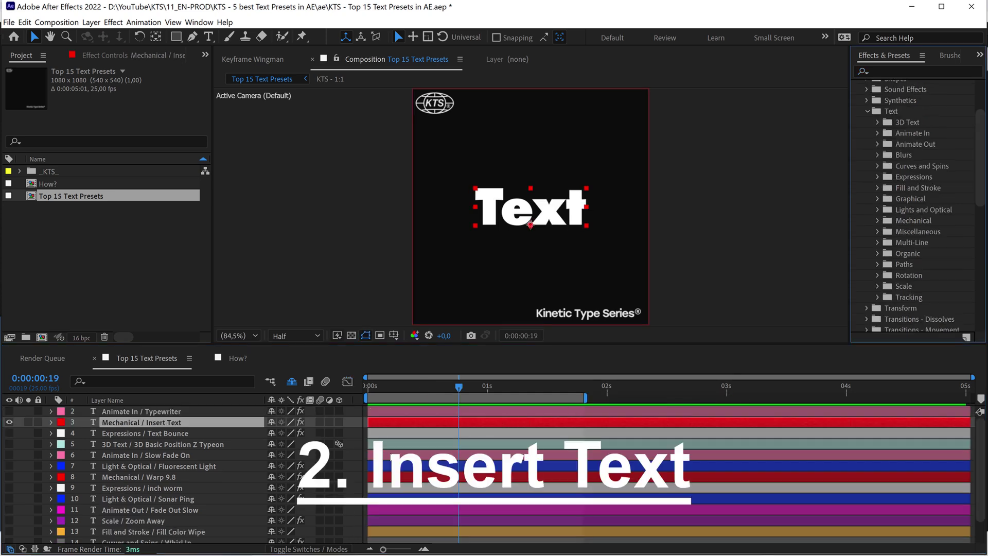
key(space)
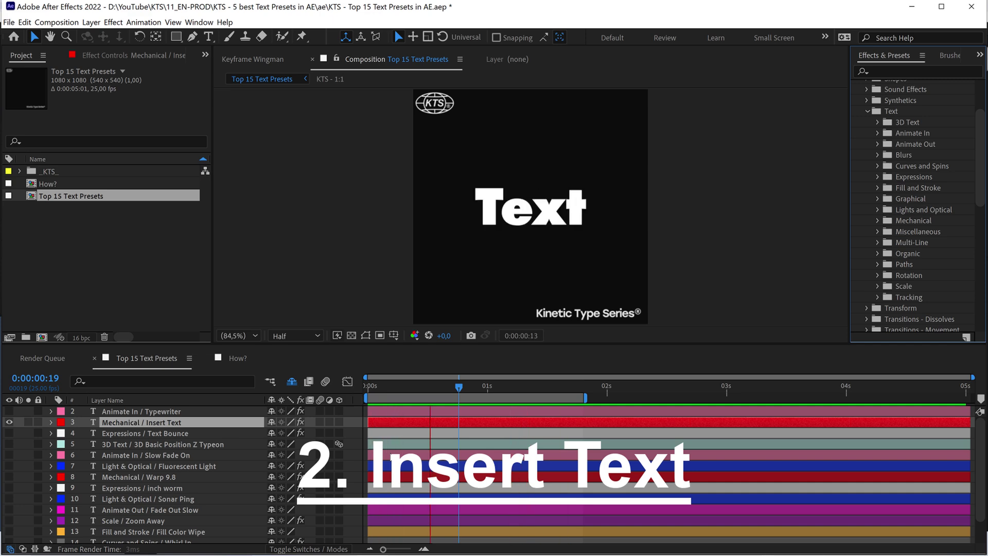
click(878, 221)
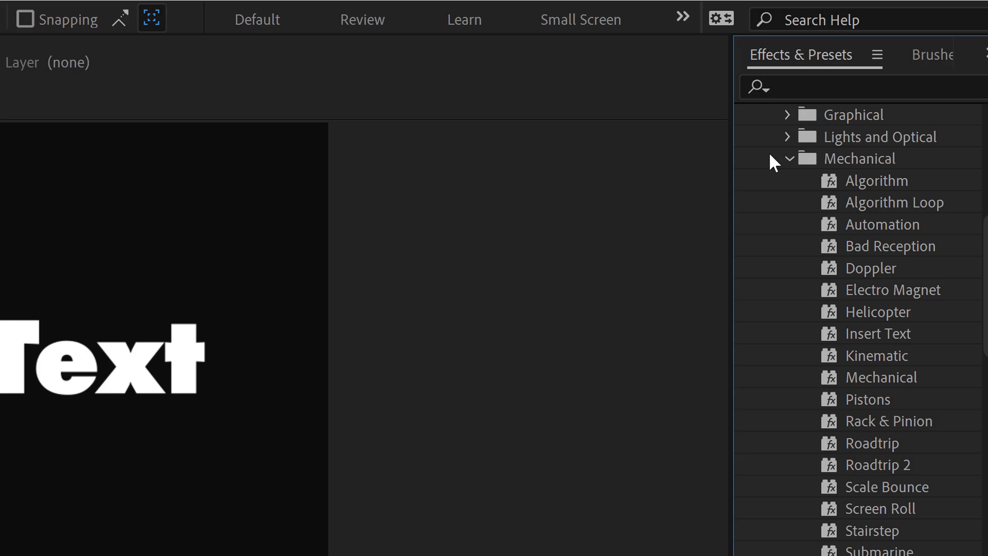
click(787, 158)
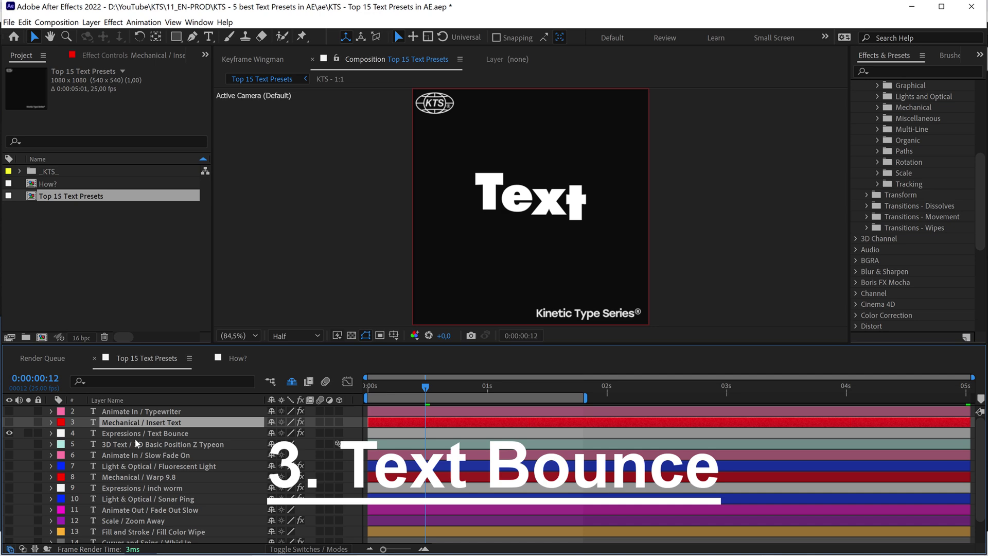
key(space)
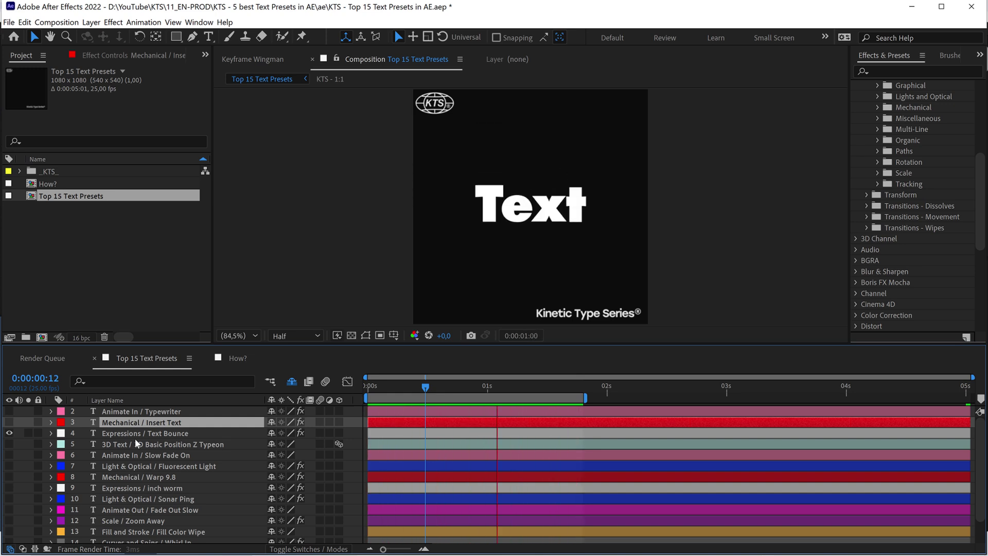
Select the Expressions / Text Bounce layer and reveal its expressions with U and EE.
click(138, 435)
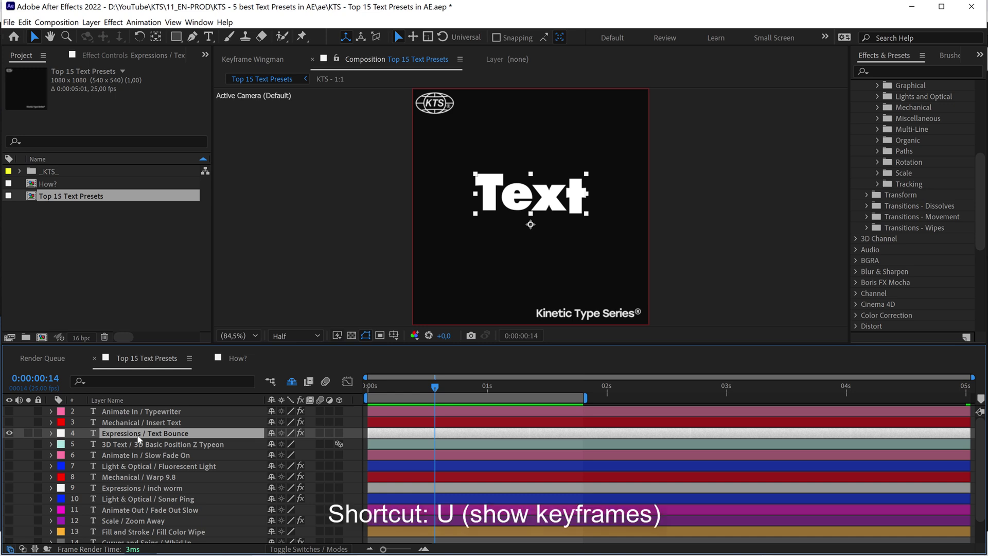
key(u)
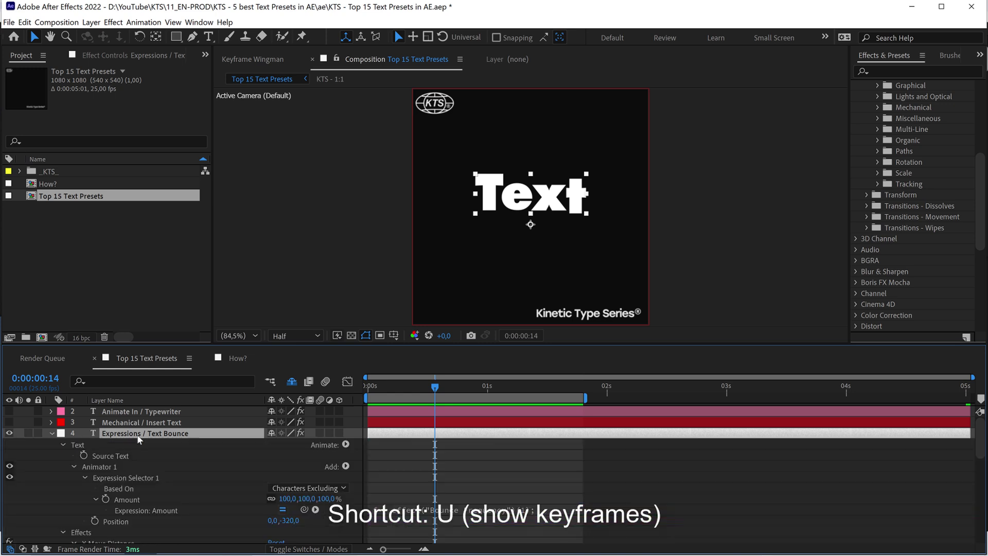
key(u)
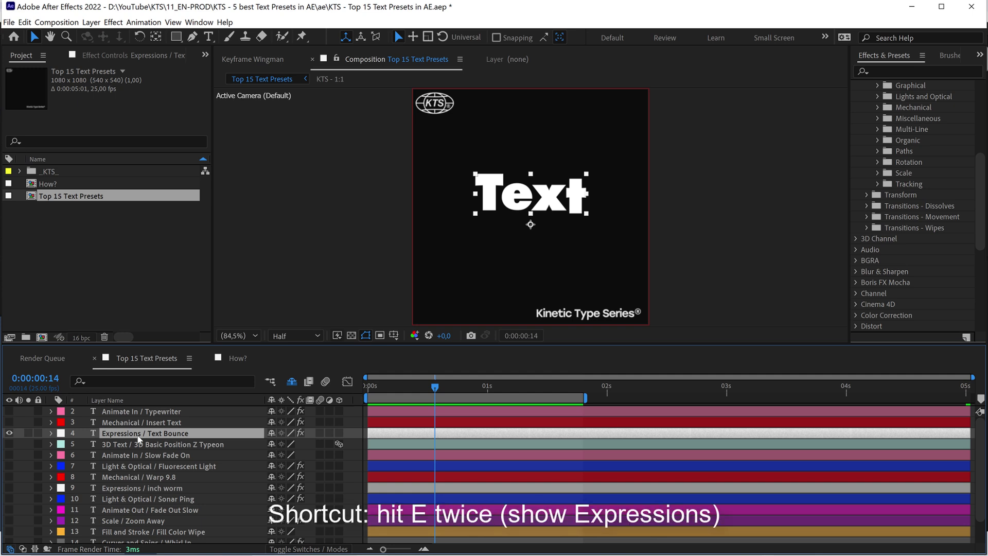
key(e)
key(e)
Open the selector's Amount expression and enlarge the field to read its code.
click(529, 465)
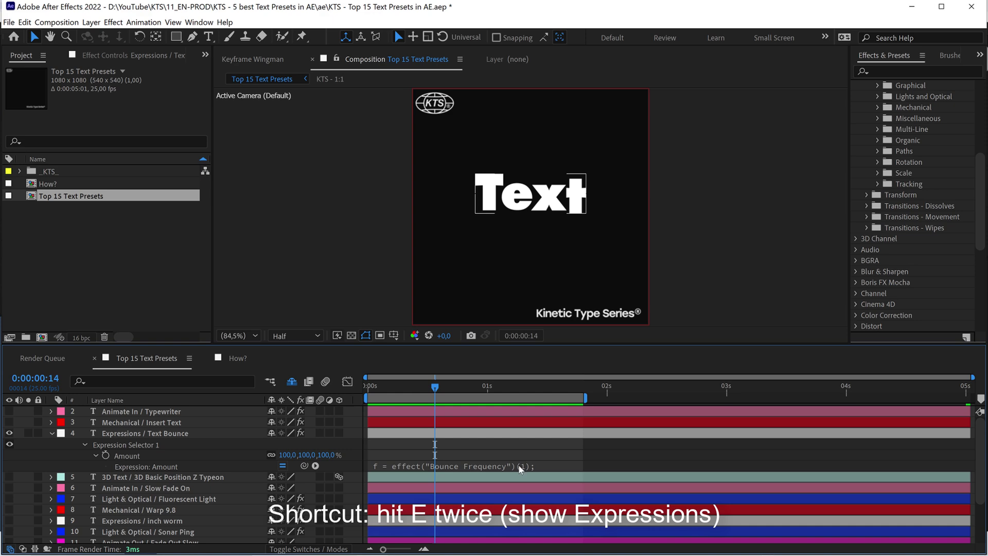
click(521, 467)
click(517, 455)
scroll(517, 453, down, 2)
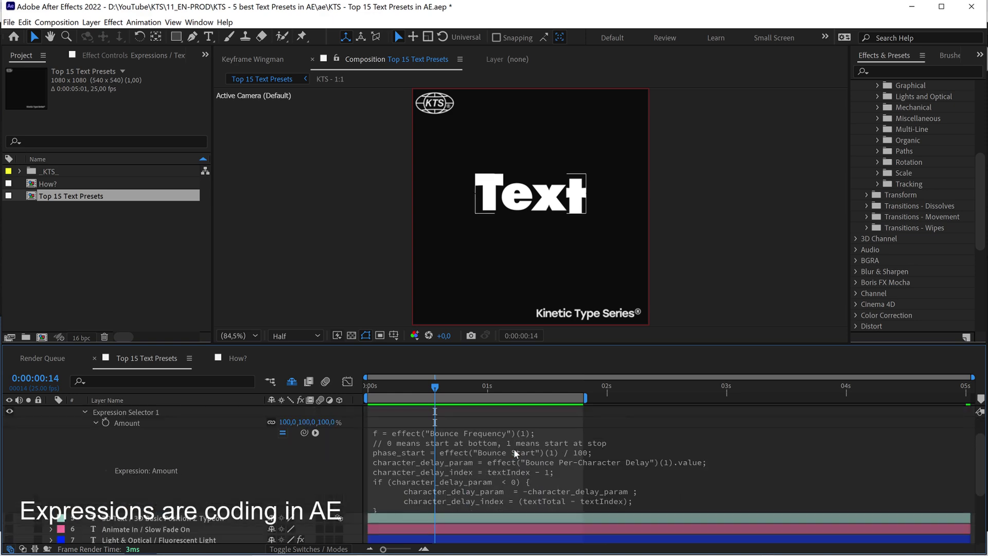
click(468, 465)
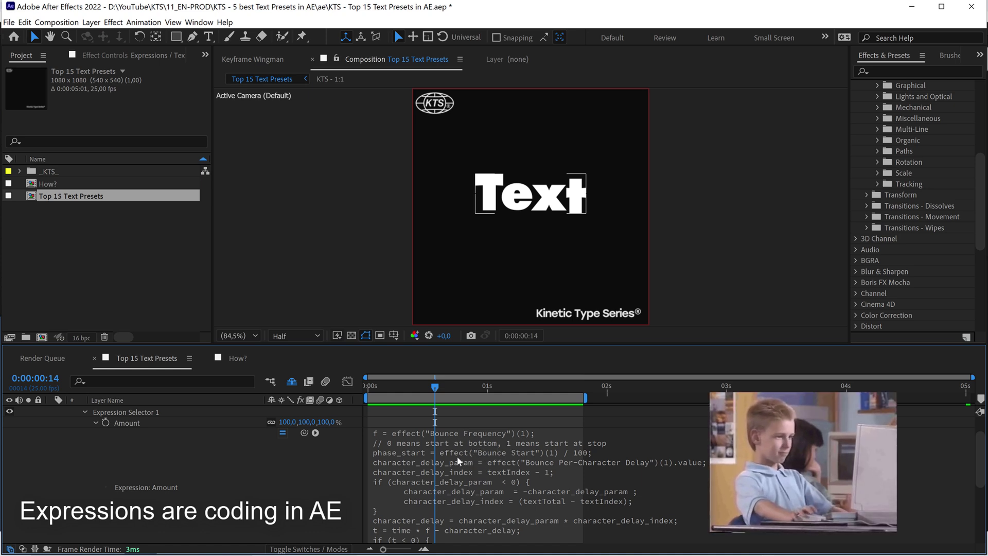
scroll(460, 462, up, 1)
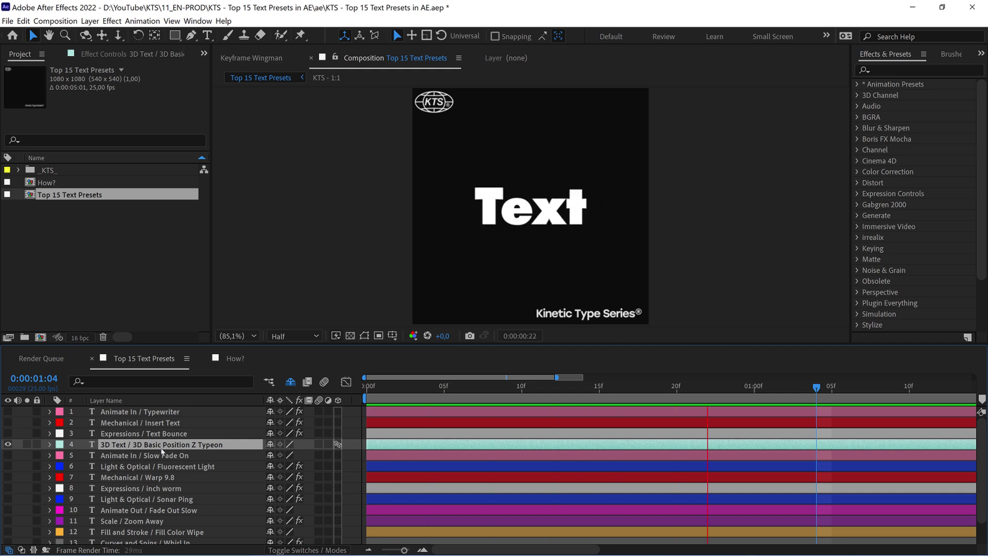
Try moving the 3D Typeon layer's final Start keyframe earlier, then undo and return to frame 0.
key(space)
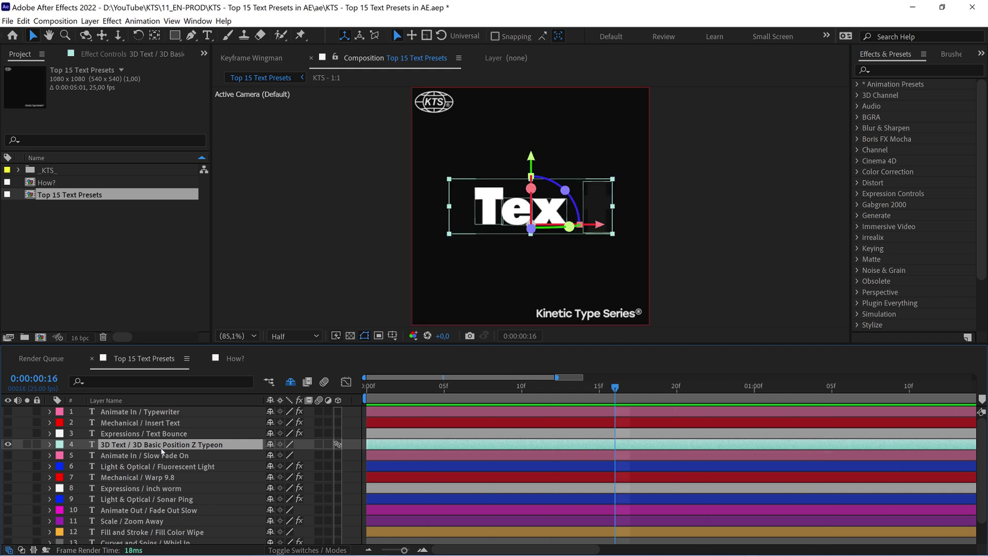
key(u)
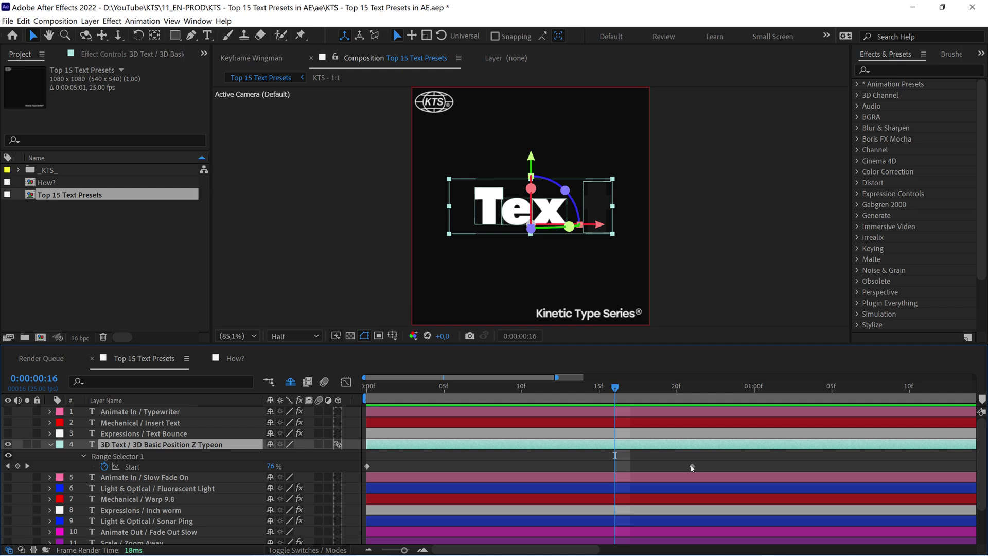
drag(692, 467, 537, 466)
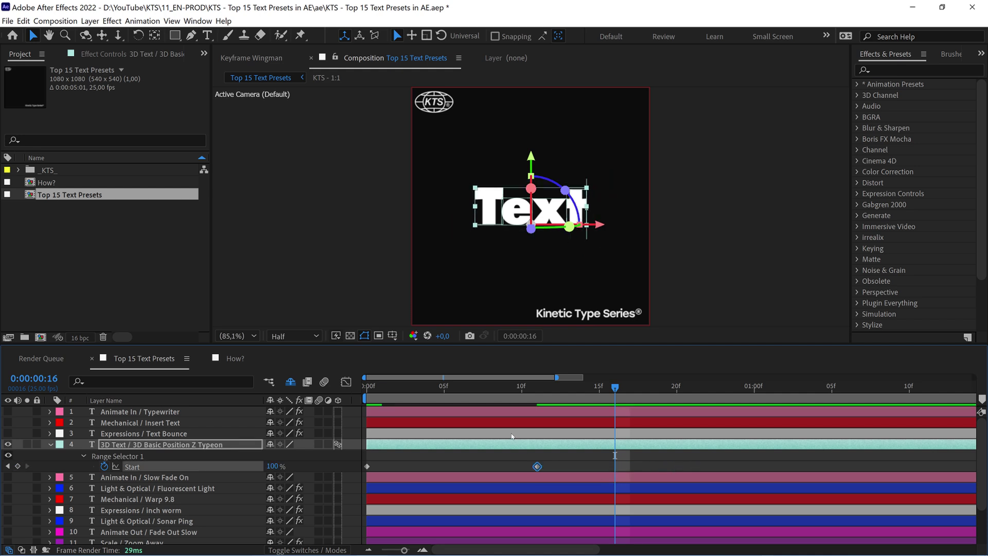
key(ctrl+z)
key(Home)
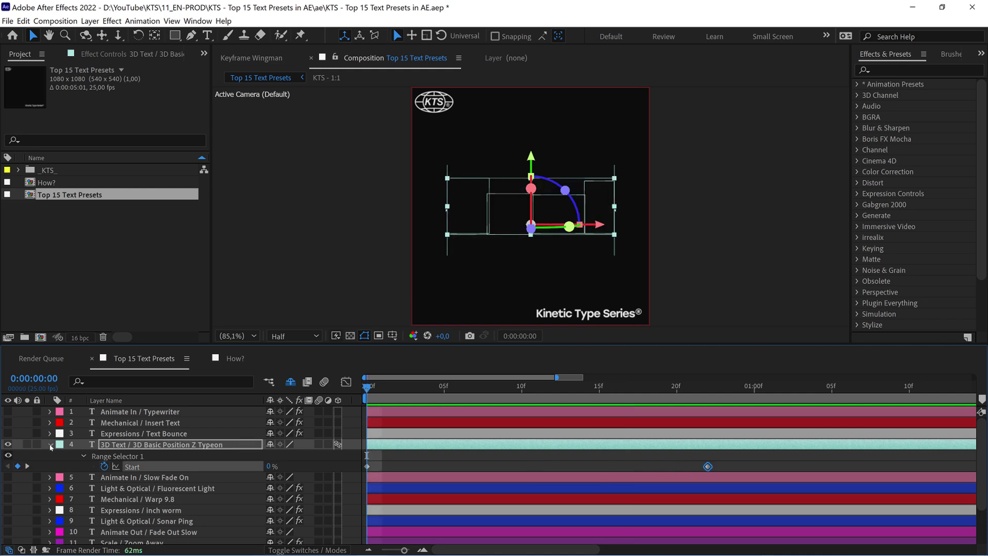
Set Animator 1's Position Z to -1000 and preview the deeper fly-in.
click(51, 445)
ctrl+click(50, 445)
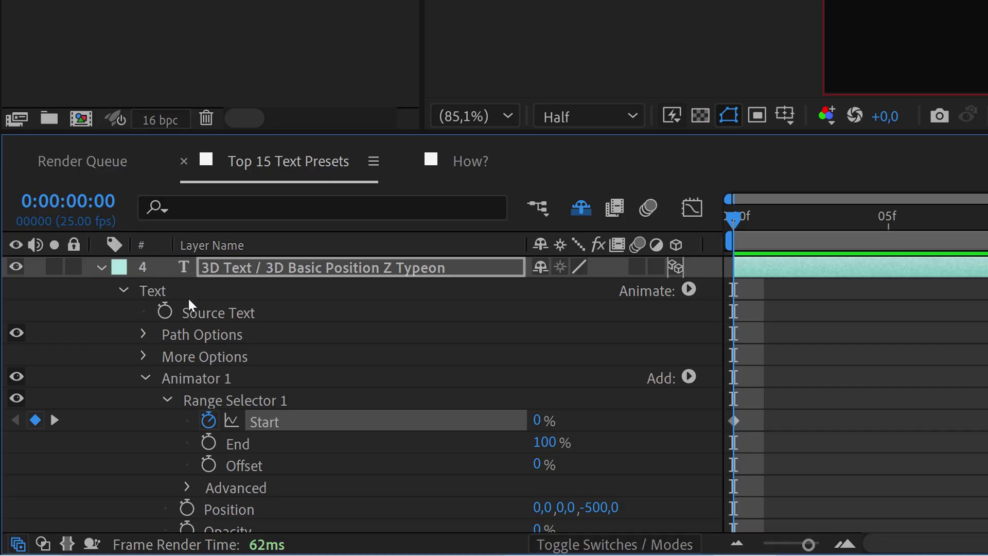
scroll(166, 392, down, 1)
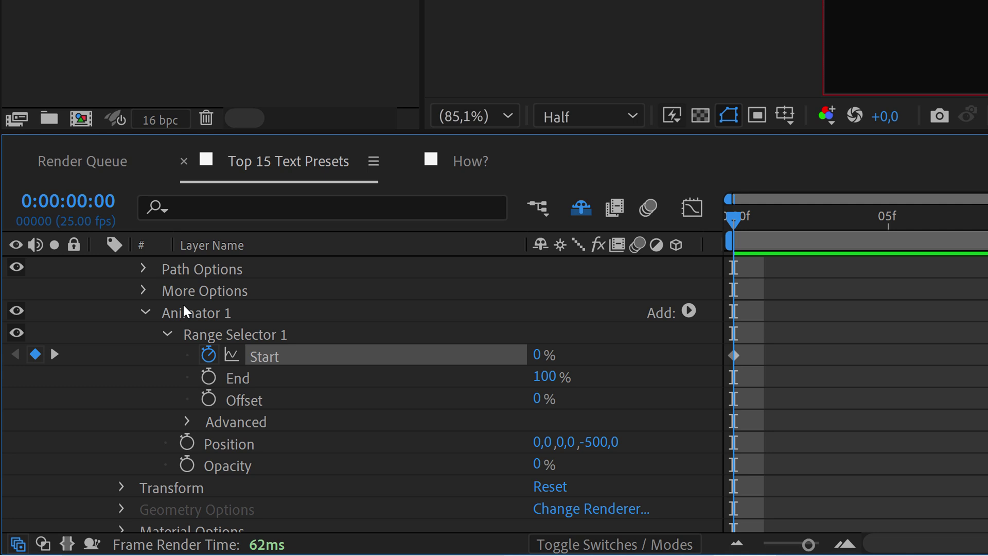
key(Page_Down)
key(Page_Down)
key(Page_Down)
key(Page_Down)
key(Page_Down)
key(Page_Down)
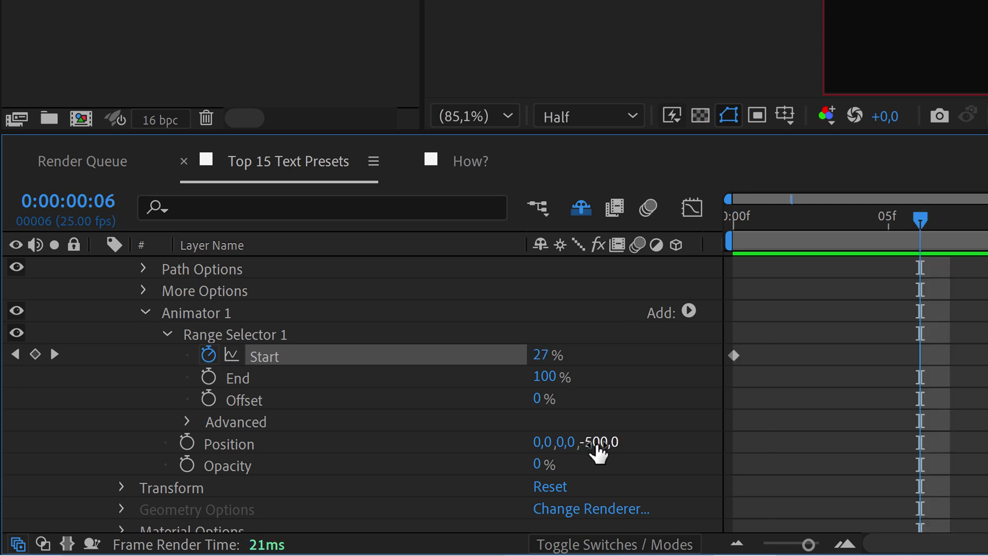
drag(598, 453, 546, 453)
drag(410, 387, 507, 393)
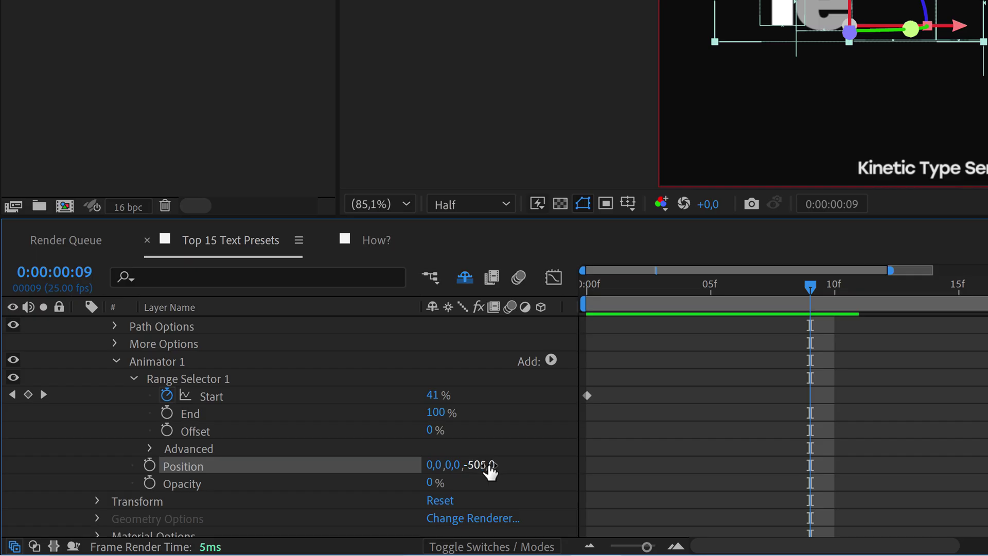
drag(306, 499, 282, 500)
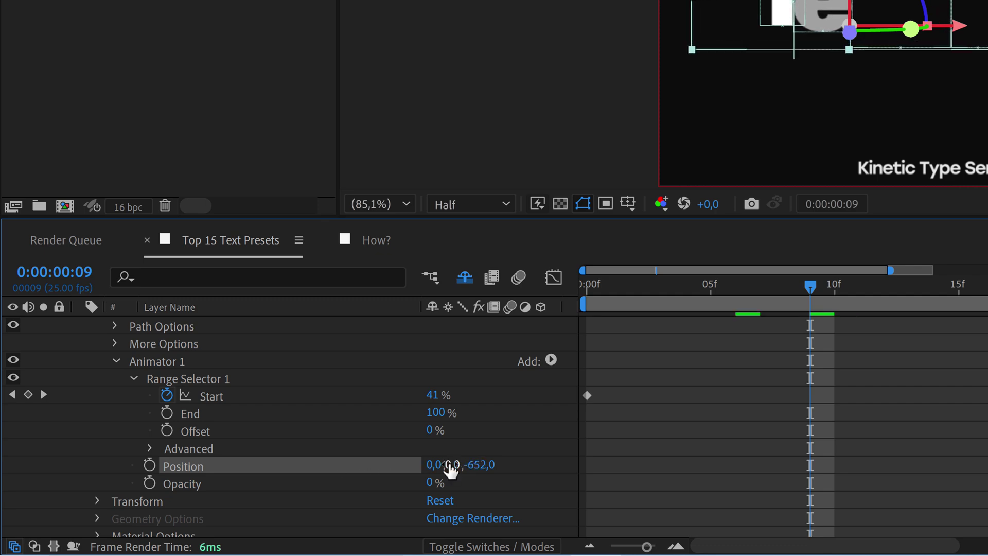
click(479, 464)
text(-1000)
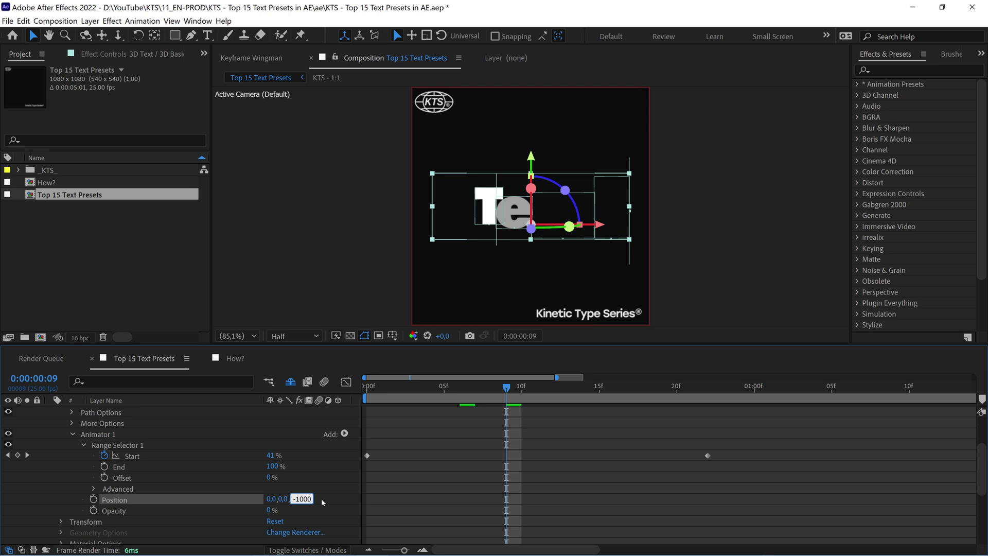
key(Return)
key(space)
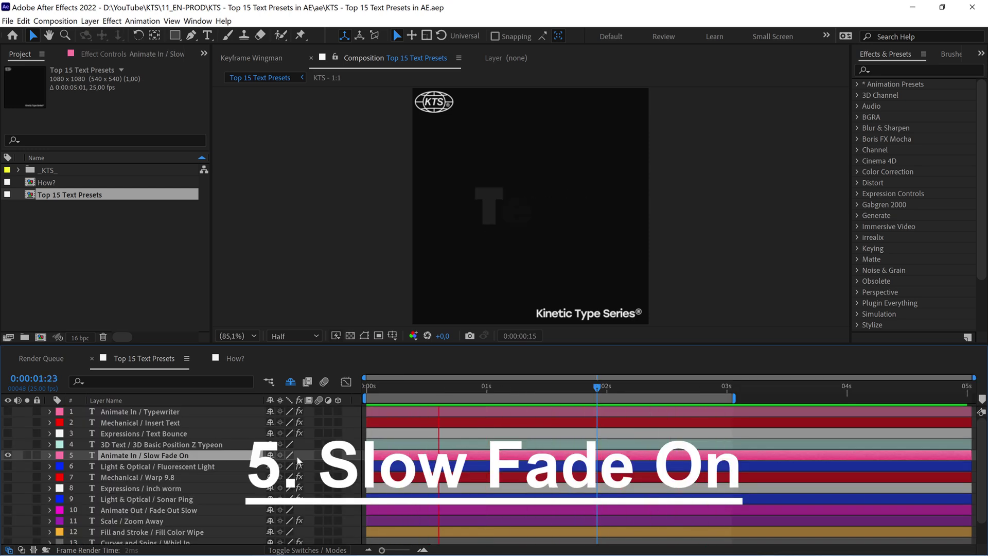
Preview the Light & Optical / Fluorescent Light layer, then switch to Mechanical / Warp 9.8.
click(125, 466)
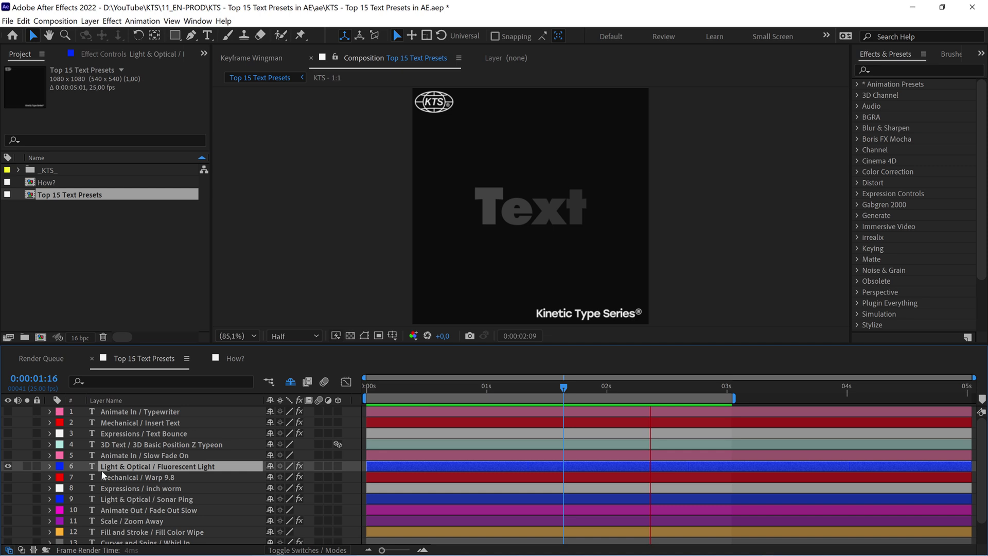
click(116, 476)
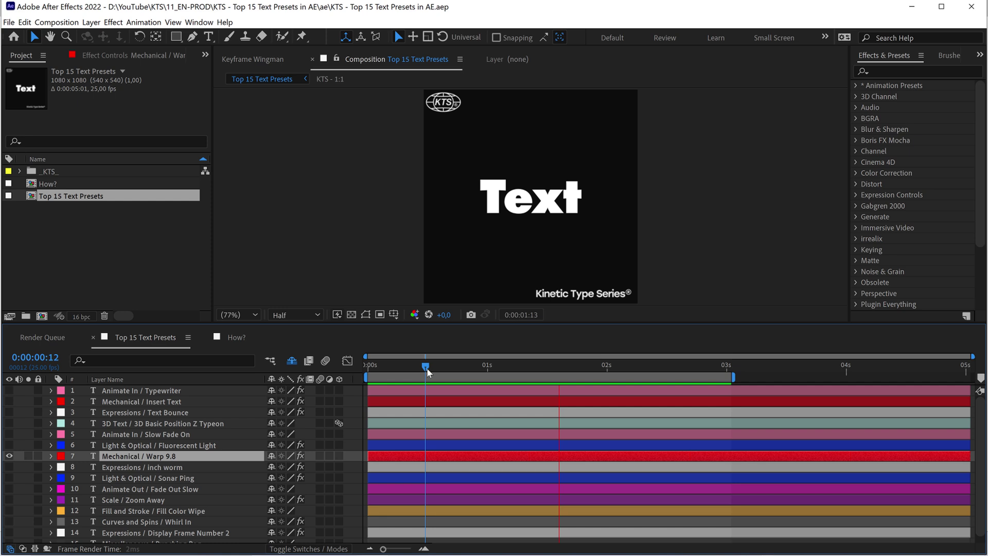
Replay the Warp 9.8 preview, reveal its Scale expression, then select the Sonar Ping layer.
key(space)
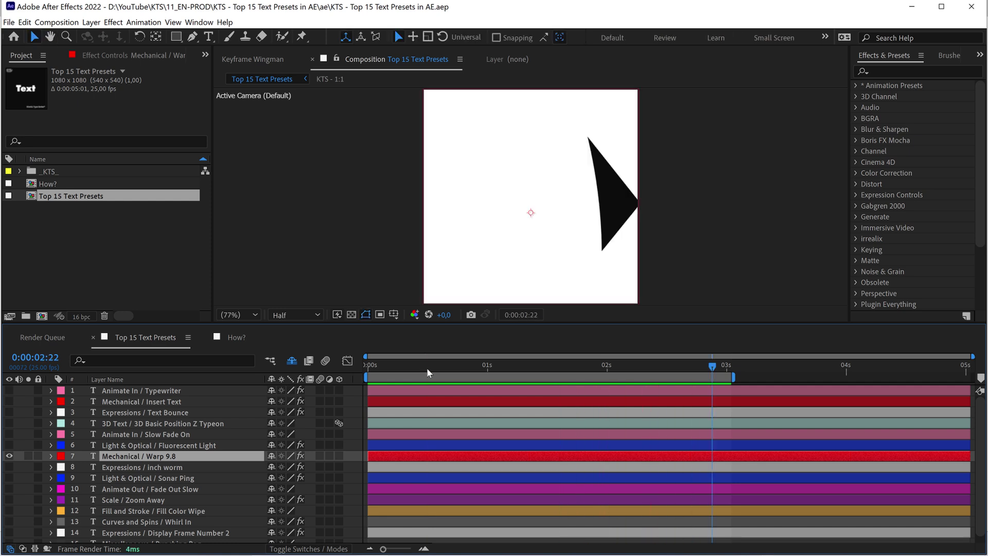
key(space)
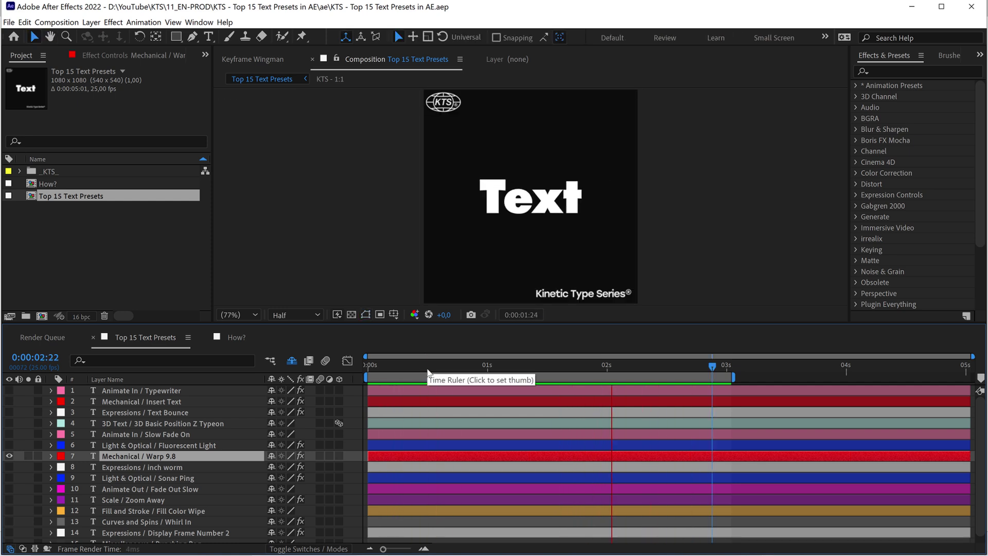
key(e)
key(e)
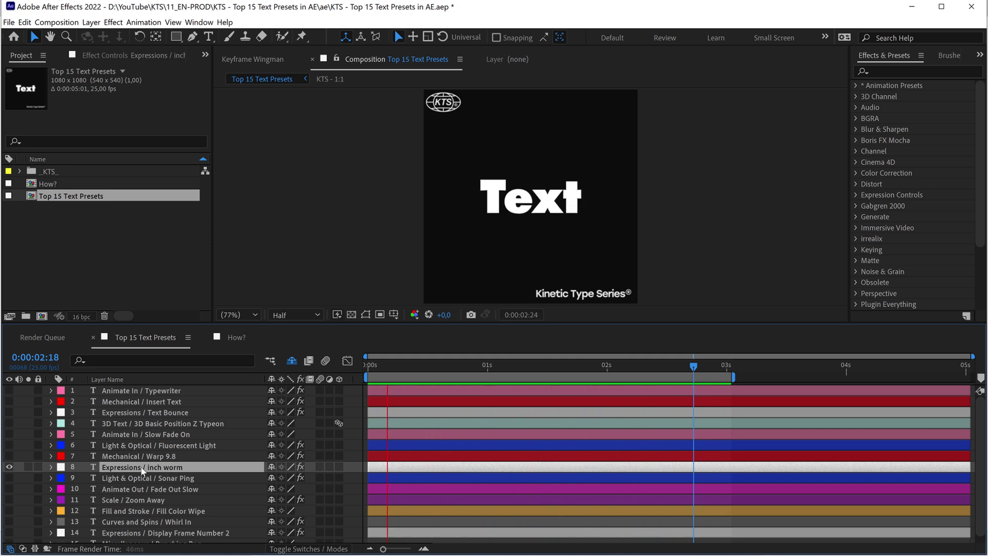
click(143, 479)
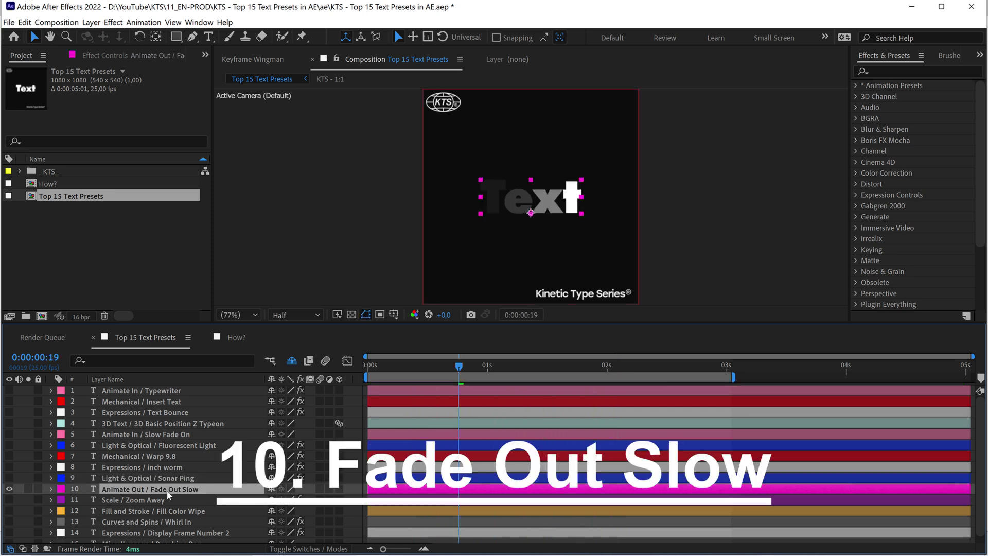
Preview the Fade Out Slow preset, then select Slow Fade On and scrub through its fade-in.
key(space)
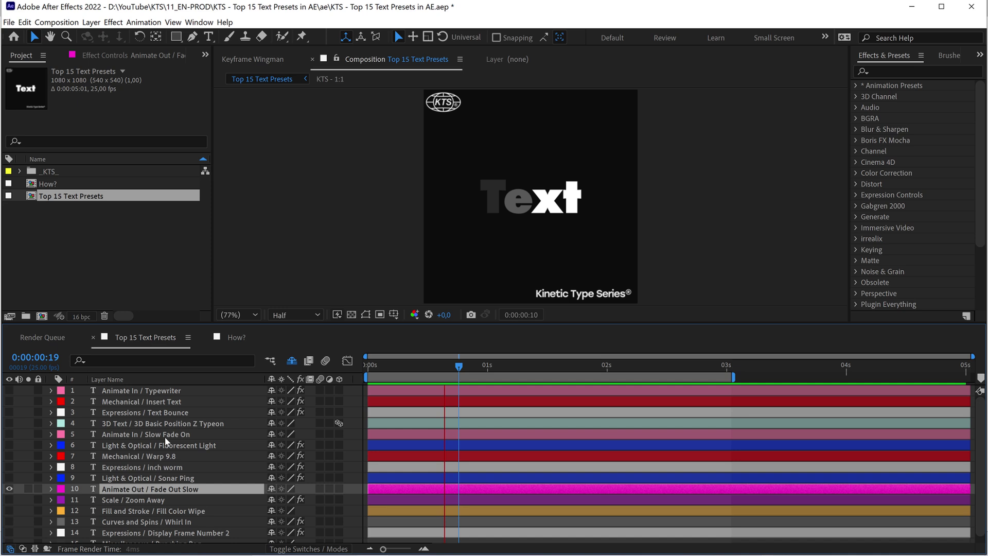
click(133, 436)
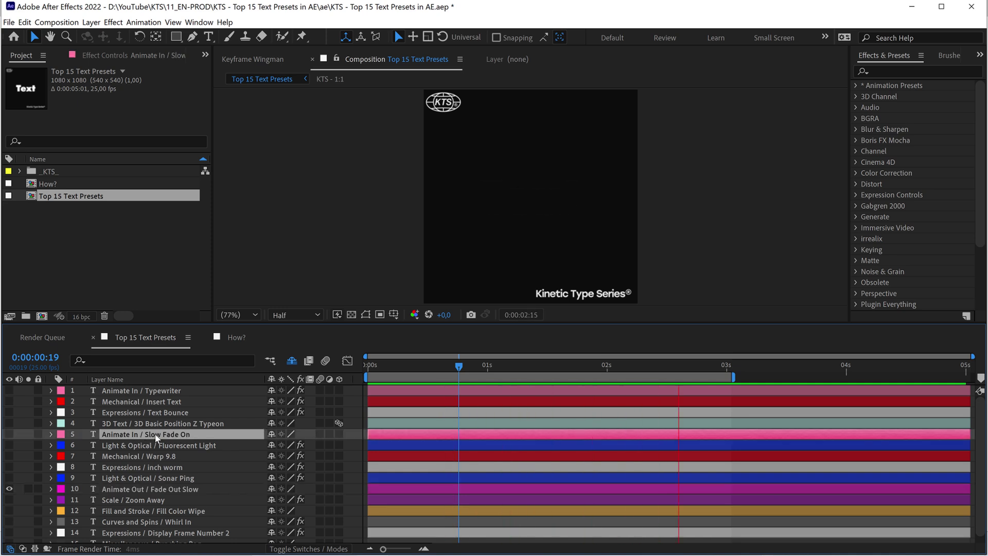
click(426, 366)
drag(443, 369, 517, 380)
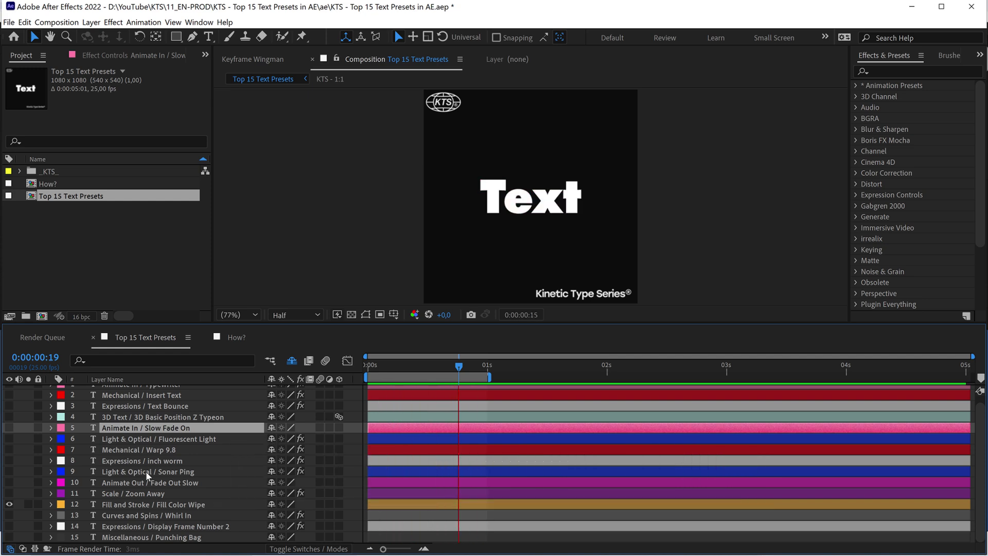
Select the Fill Color Wipe layer and filter its timeline properties for 'col'.
key(space)
click(142, 507)
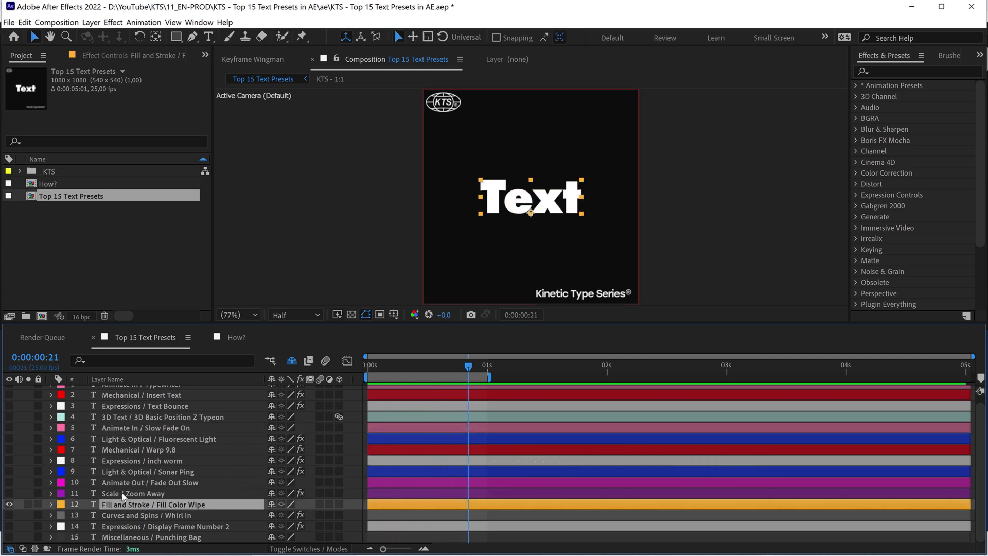
click(109, 359)
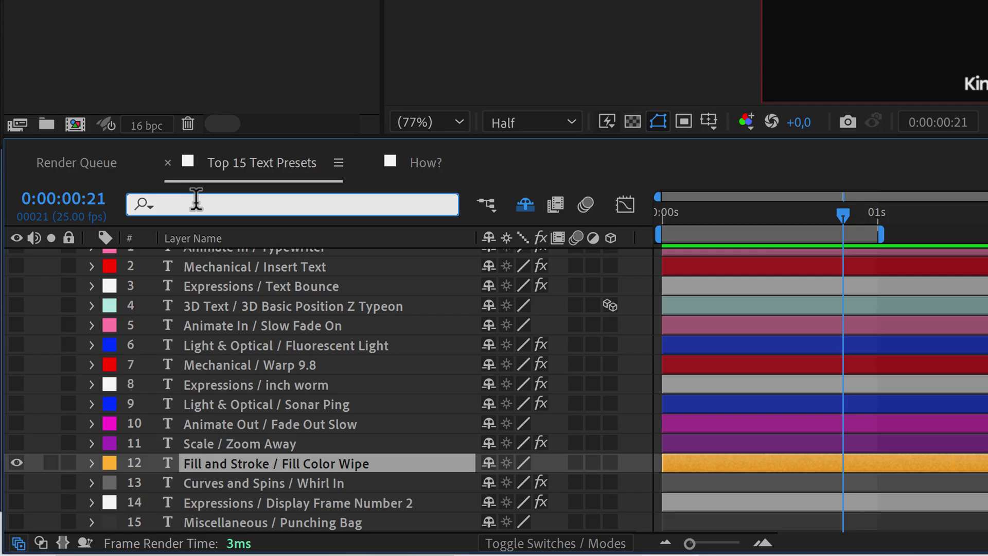
text(col)
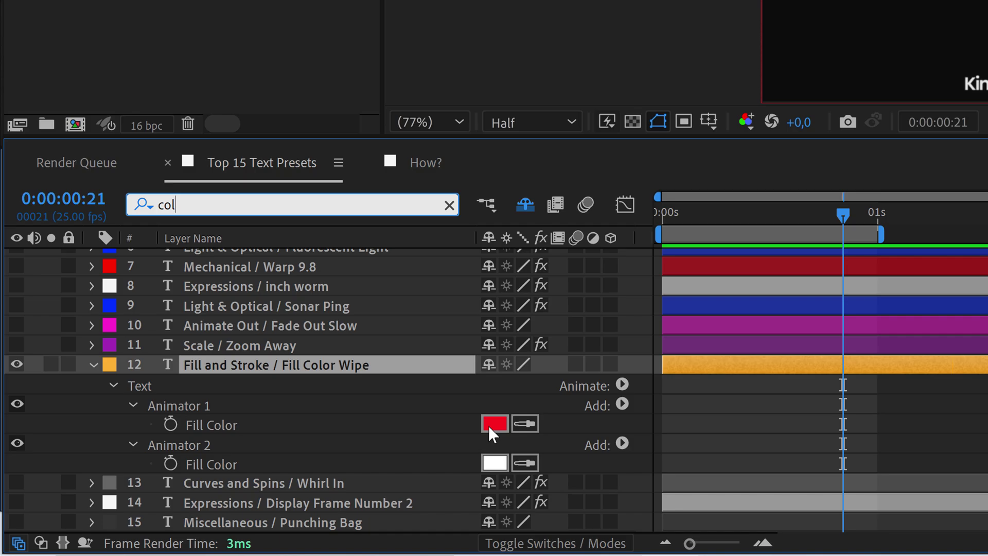
drag(801, 218, 756, 216)
drag(417, 366, 416, 367)
scroll(260, 493, down, 3)
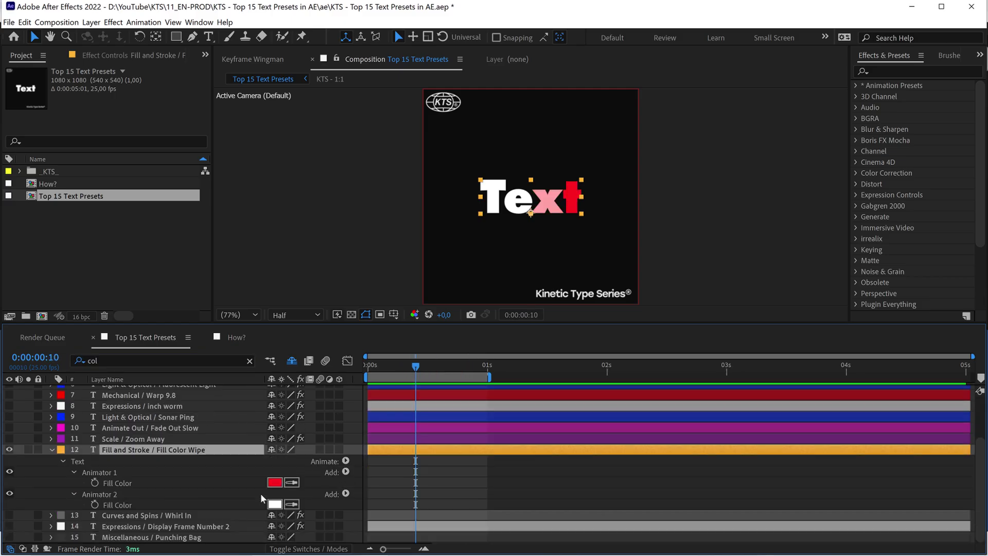
Set Animator 1's Fill Color from red to yellow-green and preview the wipe.
click(278, 482)
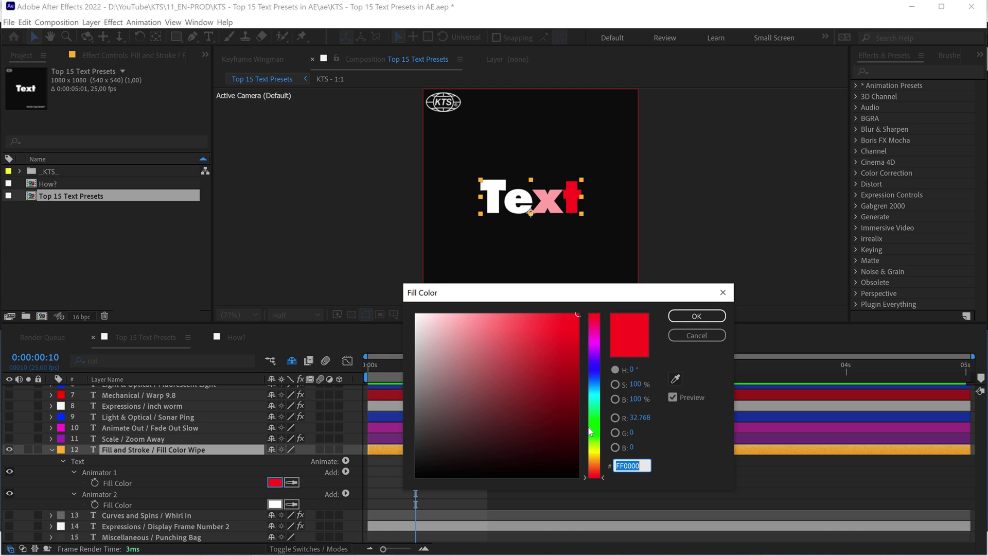
drag(590, 431, 592, 446)
click(688, 316)
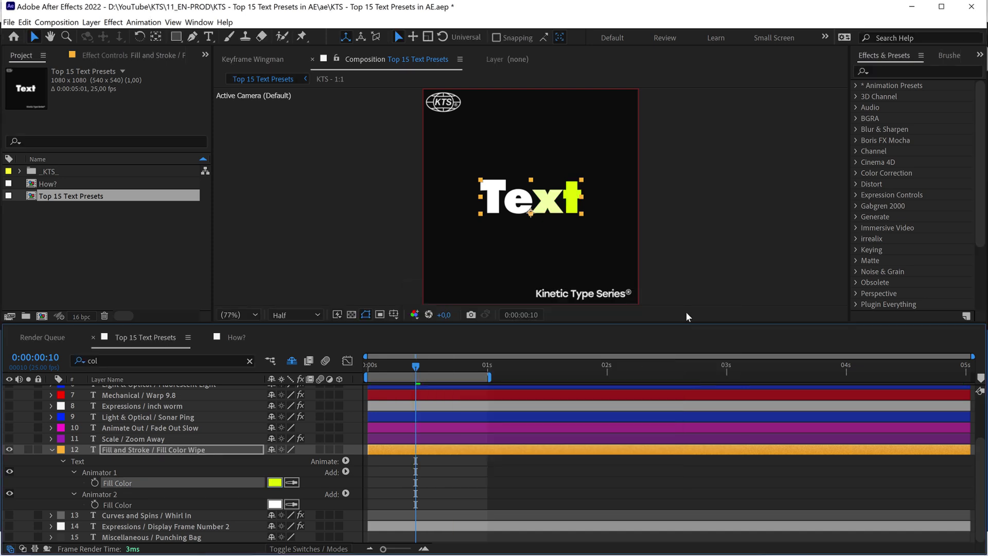
key(space)
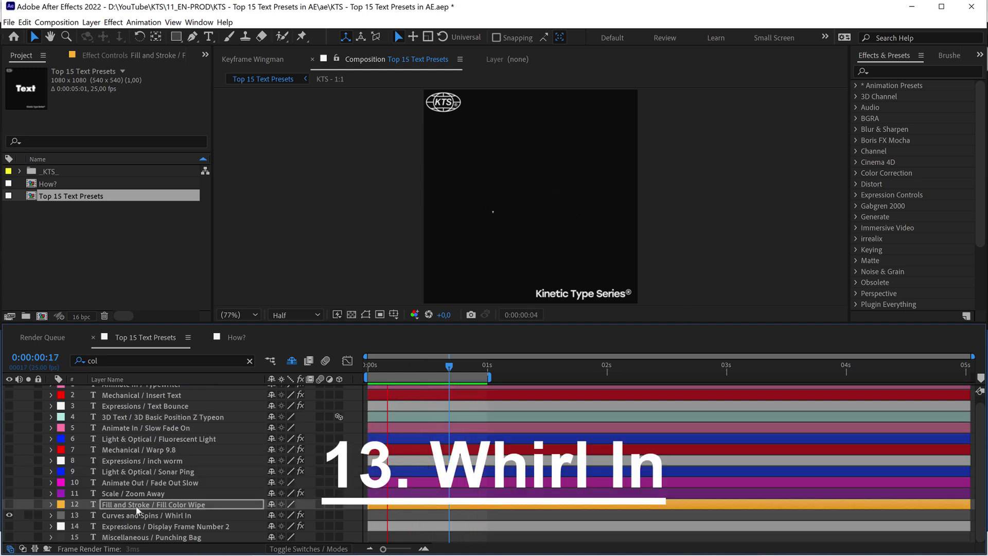
Select Whirl In, extend the work area to about 2 seconds, and preview it.
click(136, 513)
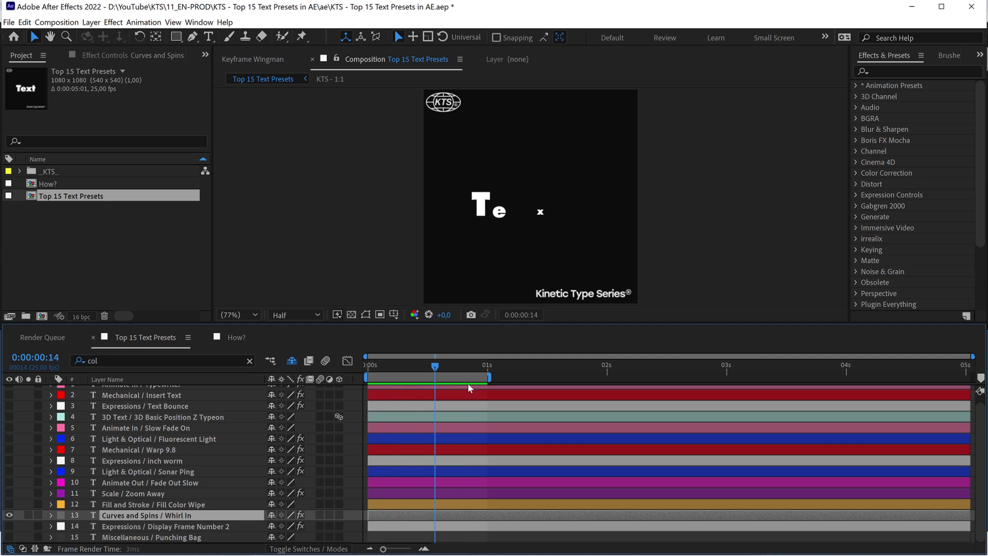
key(space)
drag(493, 376, 612, 372)
key(space)
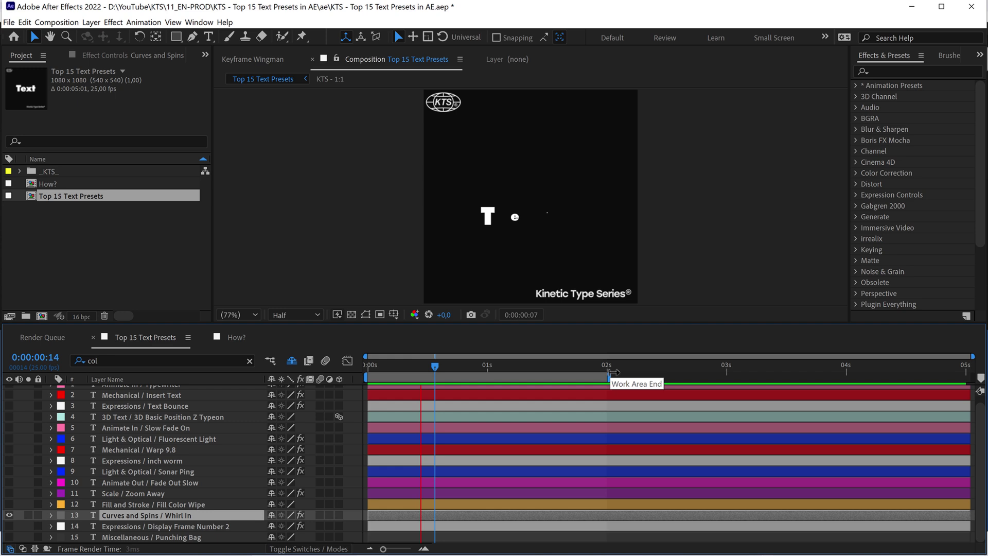
key(space)
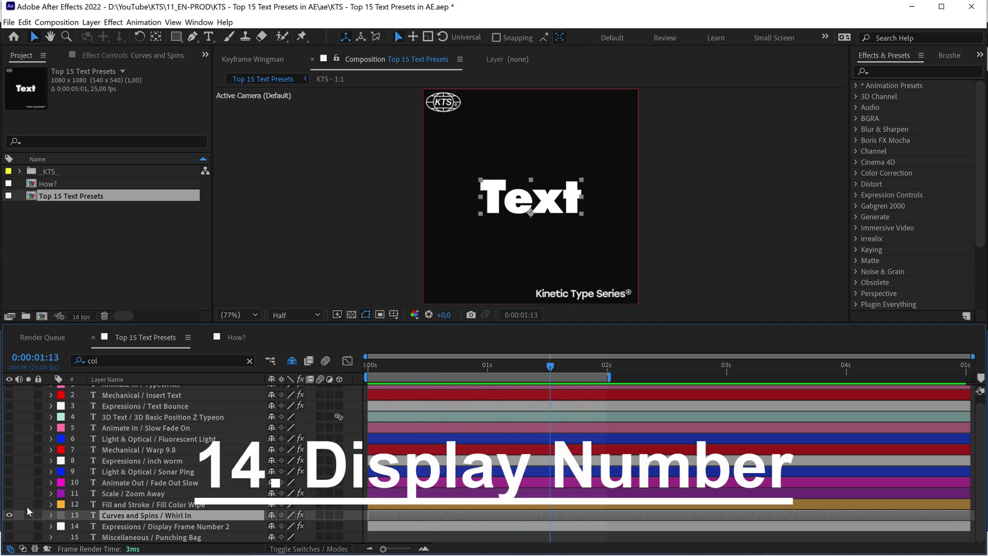
Hide Whirl In, show and preview Display Frame Number, then show the Punching Bag layer.
click(9, 515)
click(9, 526)
click(170, 527)
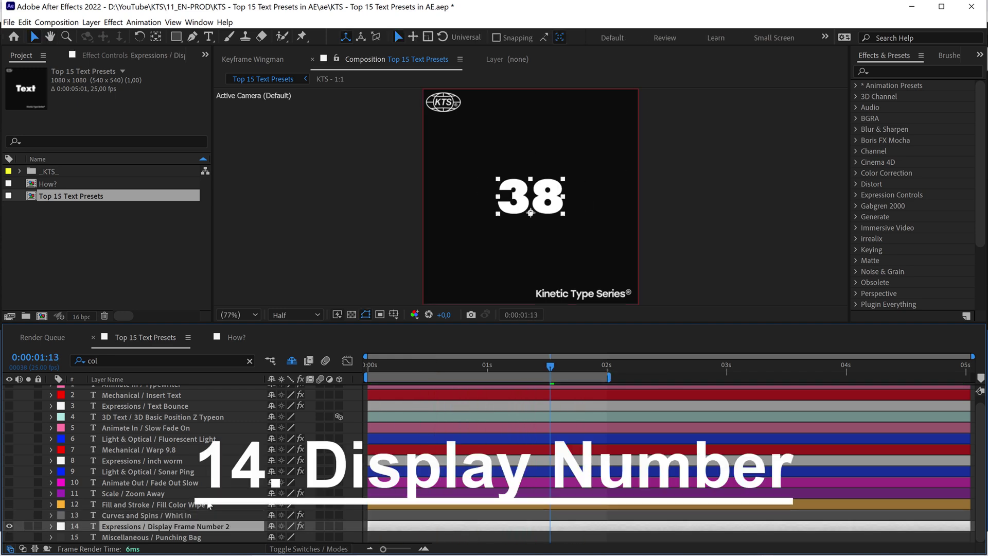
key(space)
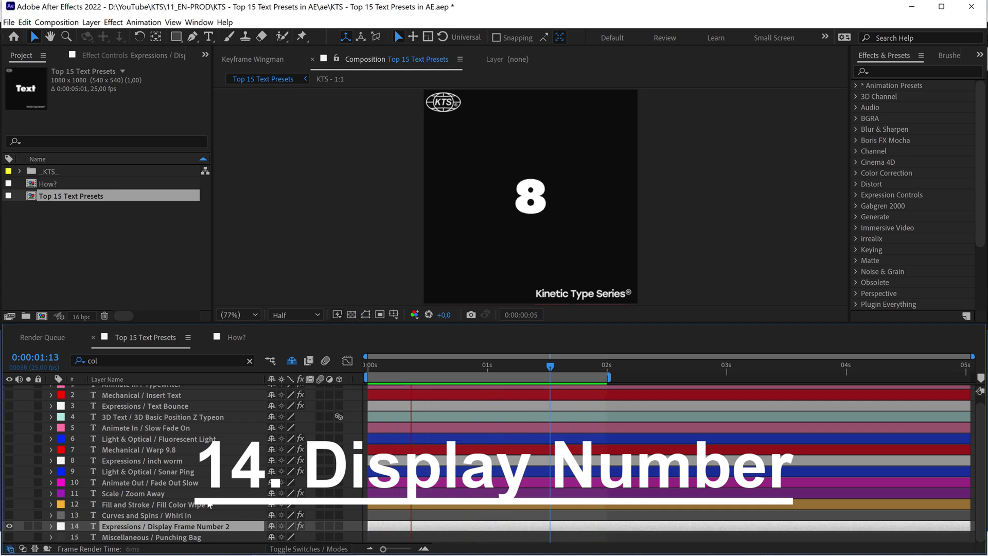
key(space)
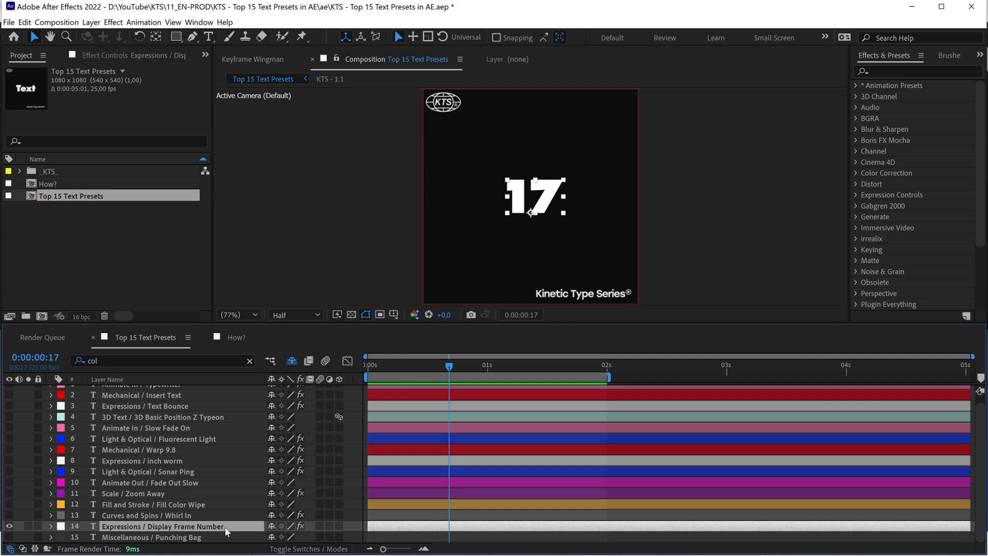
key(space)
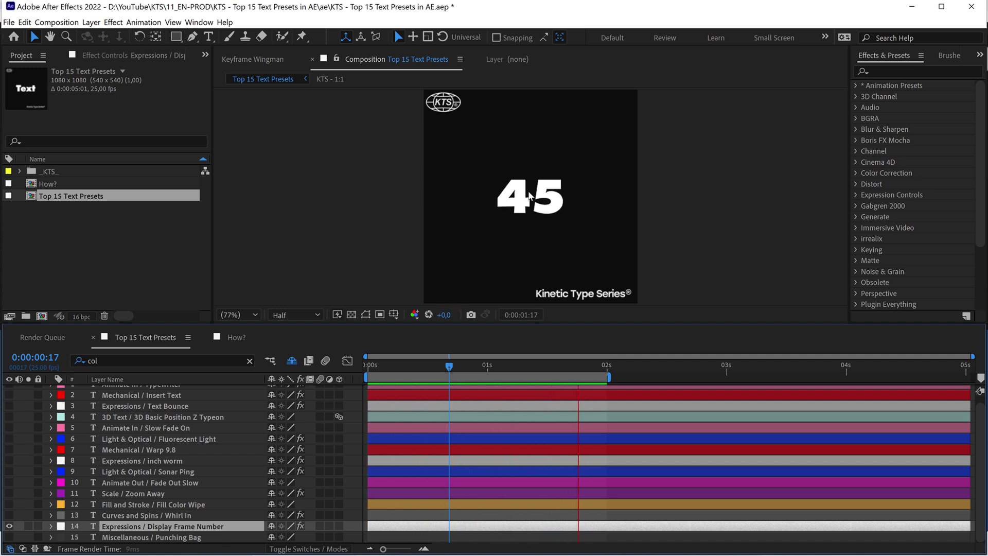
click(133, 537)
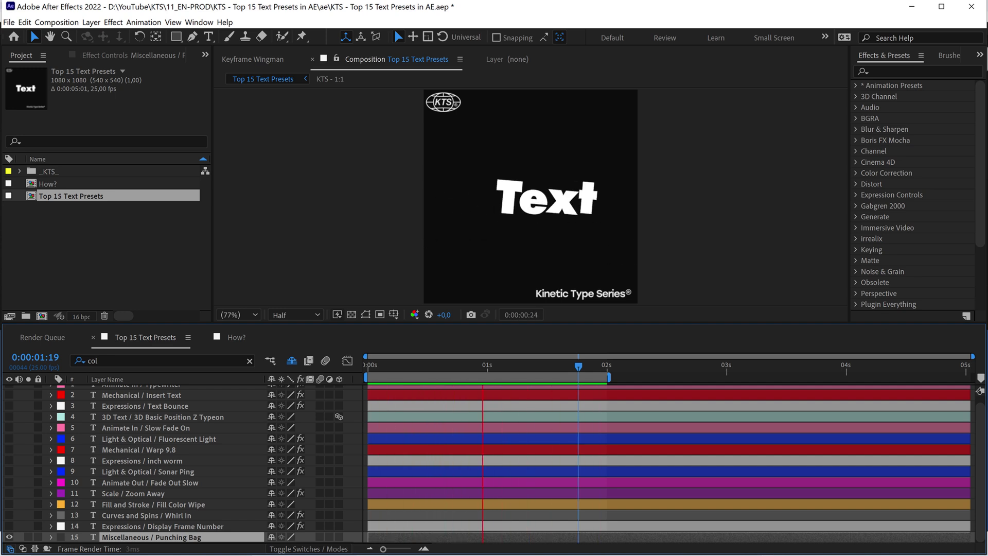
Expand Animation Presets > Text, preview Punching Bag, and collapse Miscellaneous to list all Text folders.
click(856, 86)
scroll(875, 155, down, 5)
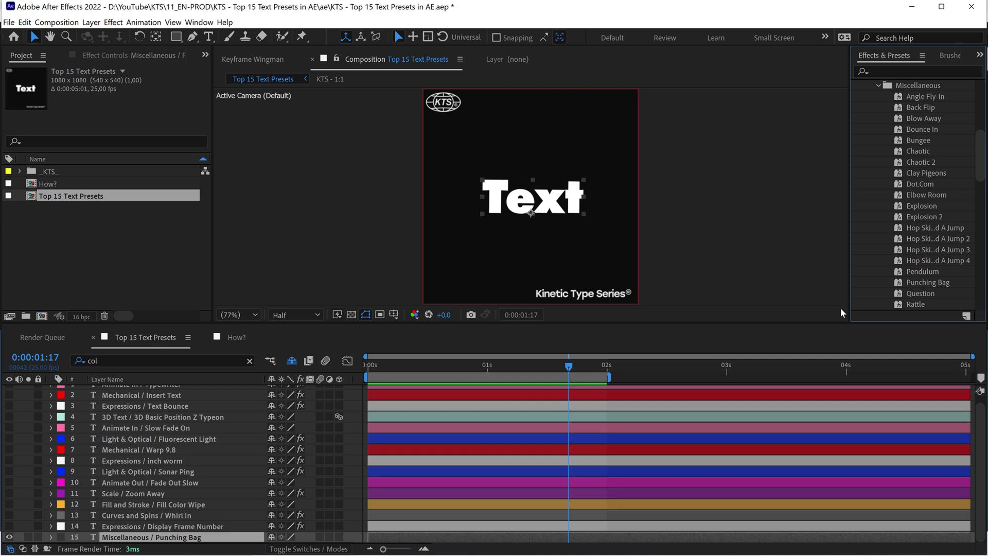
key(space)
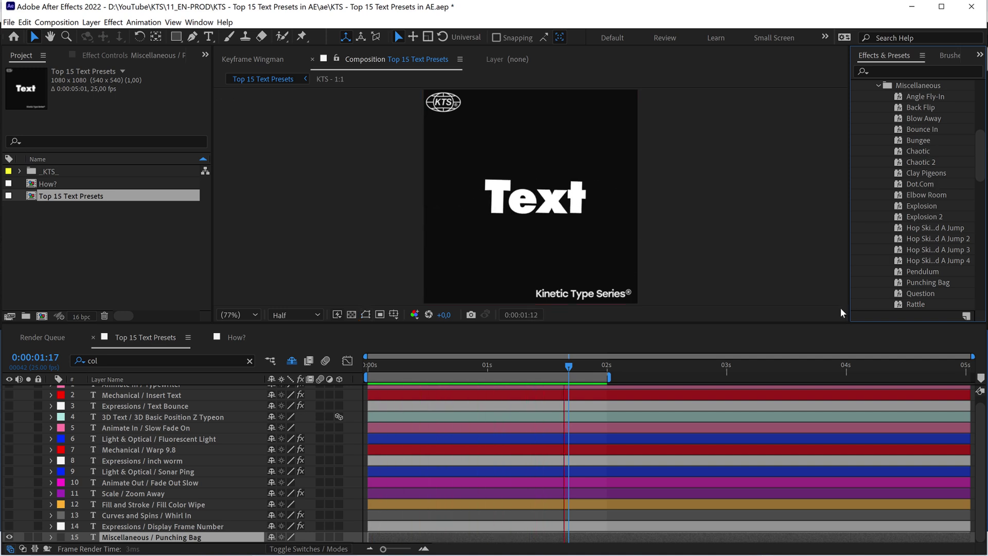
click(879, 86)
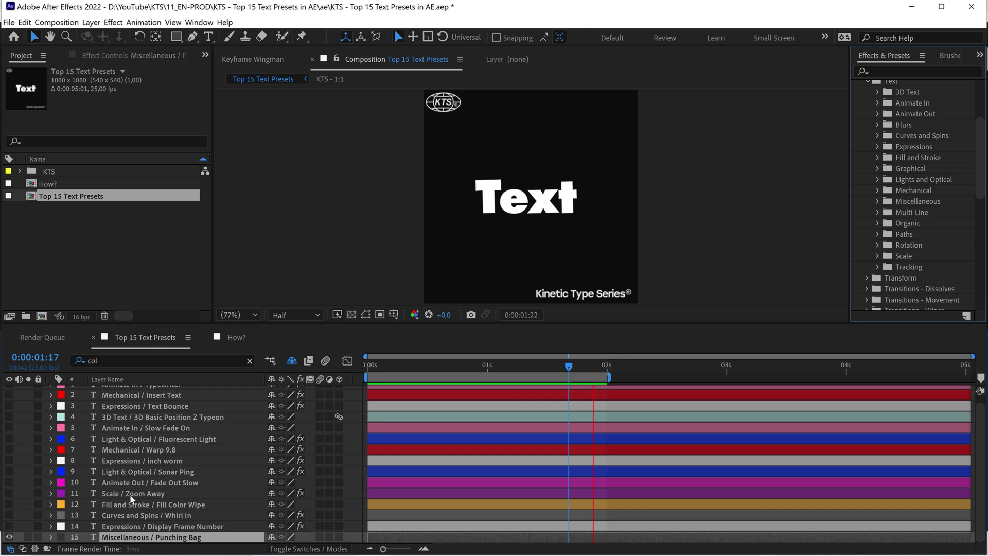
scroll(132, 499, up, 1)
click(123, 390)
scroll(126, 417, down, 1)
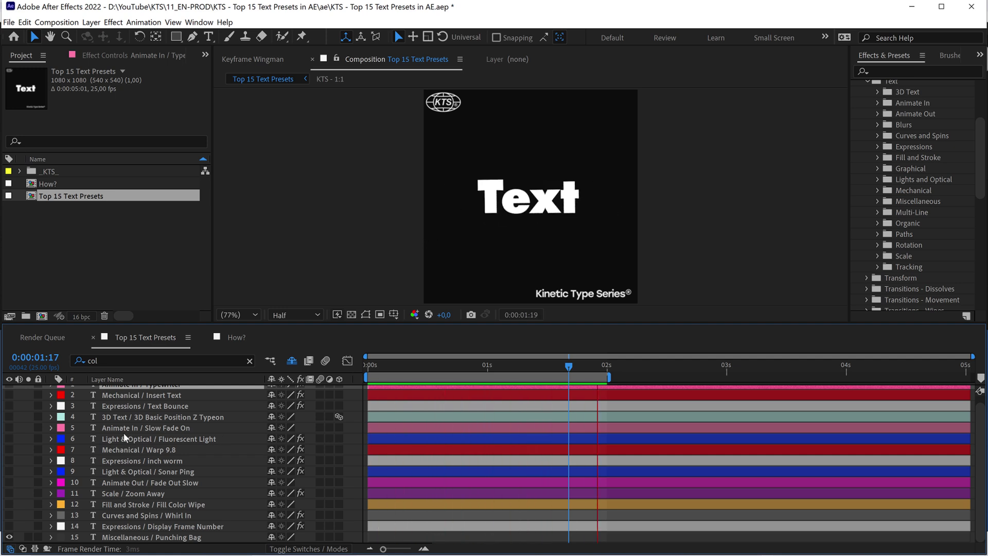
Retype the Punching Bag layer's word from 'Text' to 'Hola!' and play its animation.
double_click(149, 537)
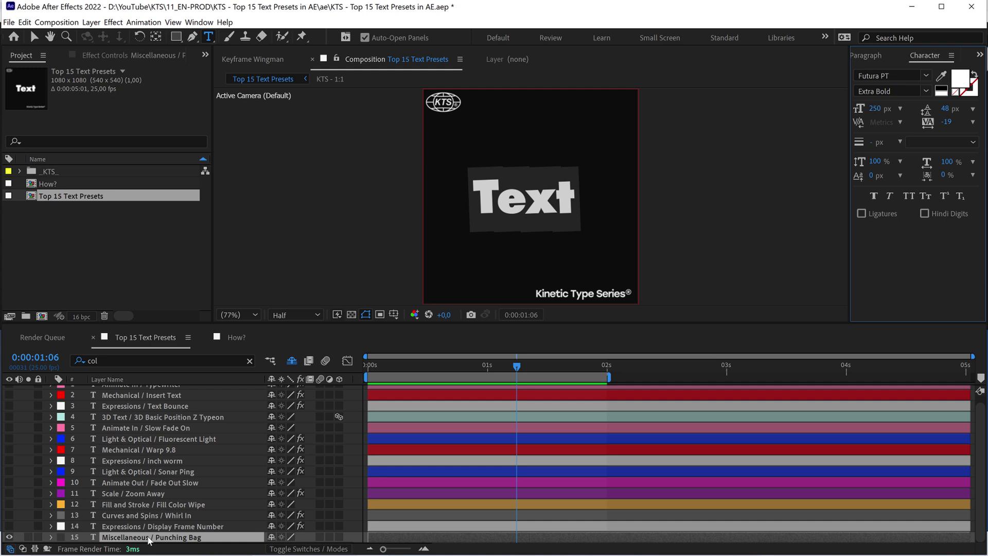
text(Hola)
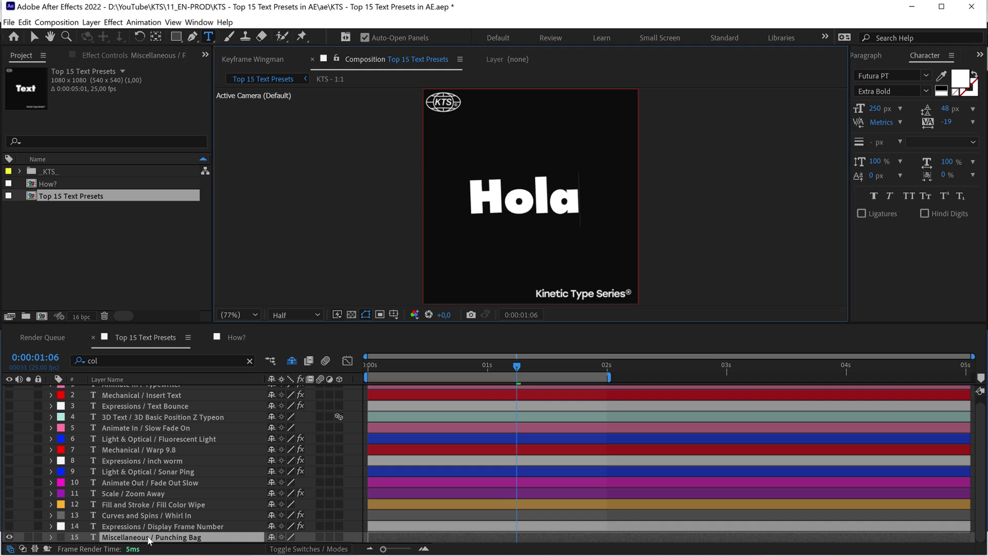
text(!)
click(460, 482)
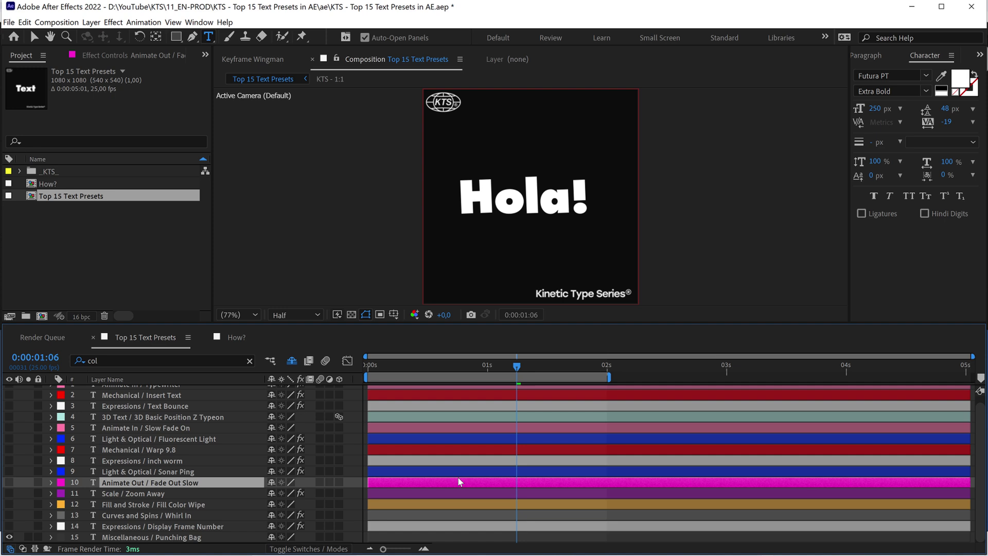
key(space)
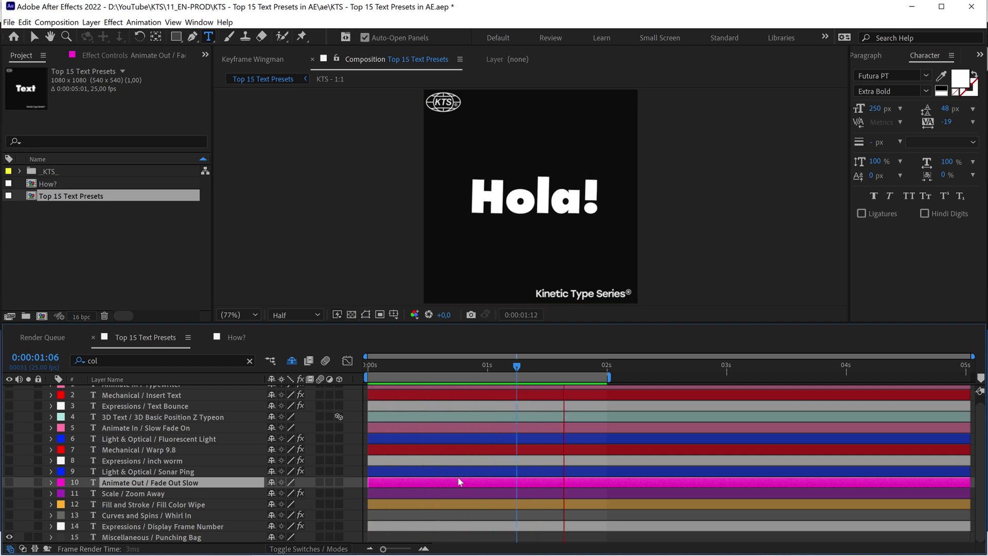